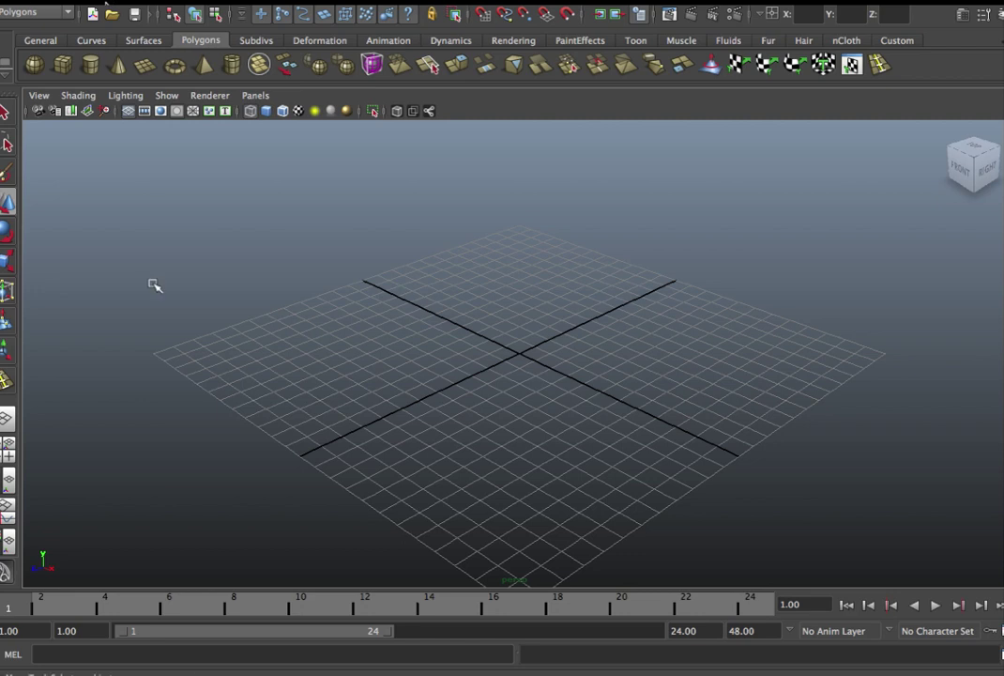
- In the Project Window, create a new project, name it Tank_1 and accept it
click(28, 3)
click(188, 301)
click(544, 239)
double_click(330, 239)
text(Tank_1)
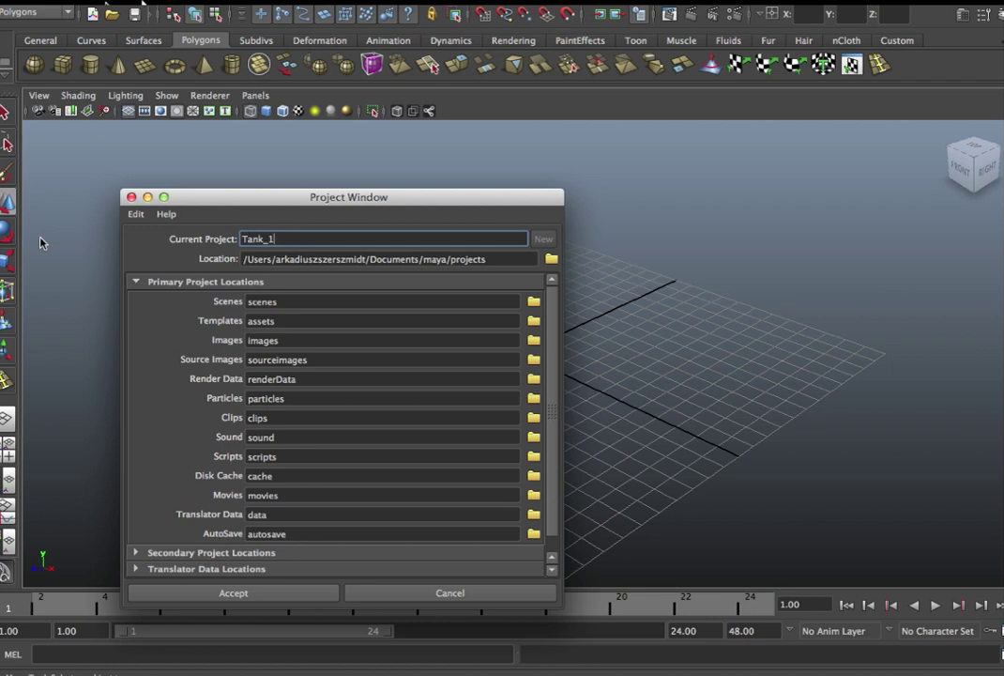
click(233, 593)
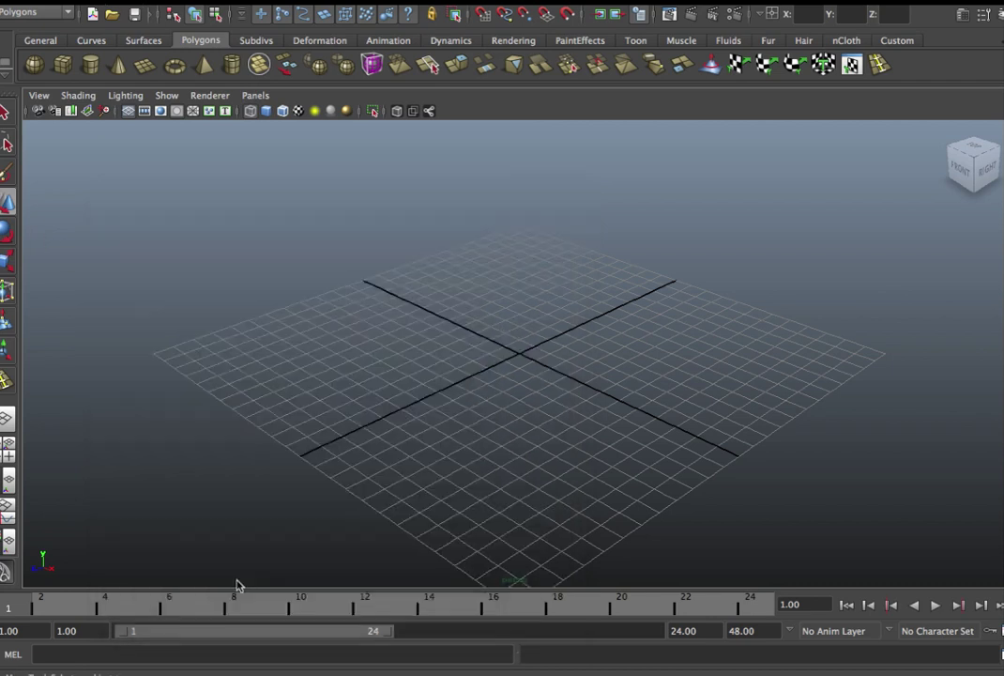
- Create a polygon cube, raise it above the grid, and frame it
click(530, 357)
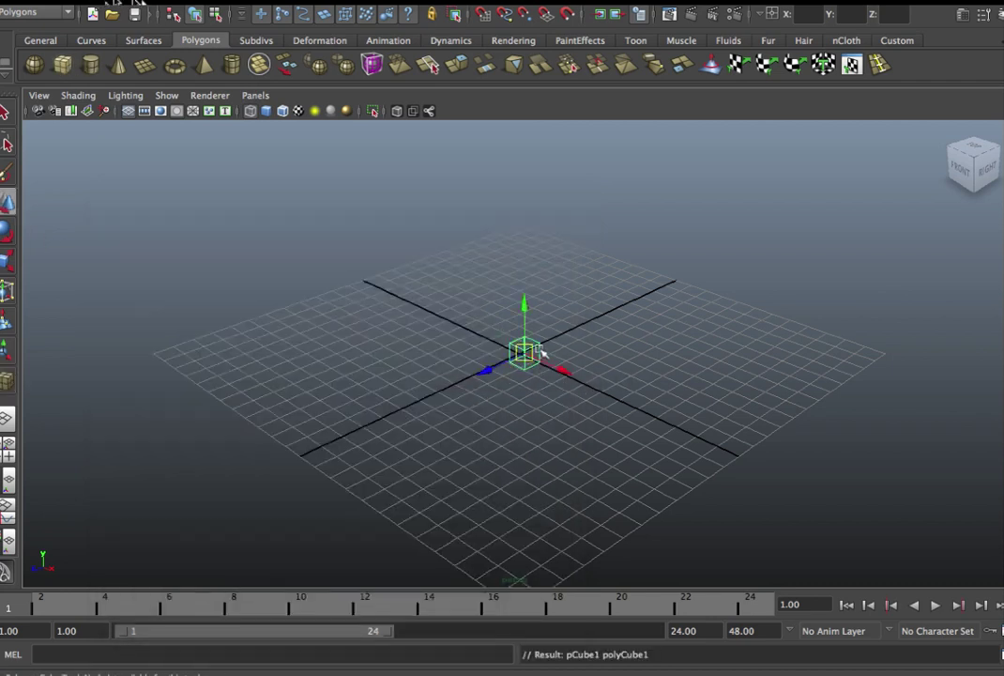
drag(526, 310, 525, 244)
click(299, 111)
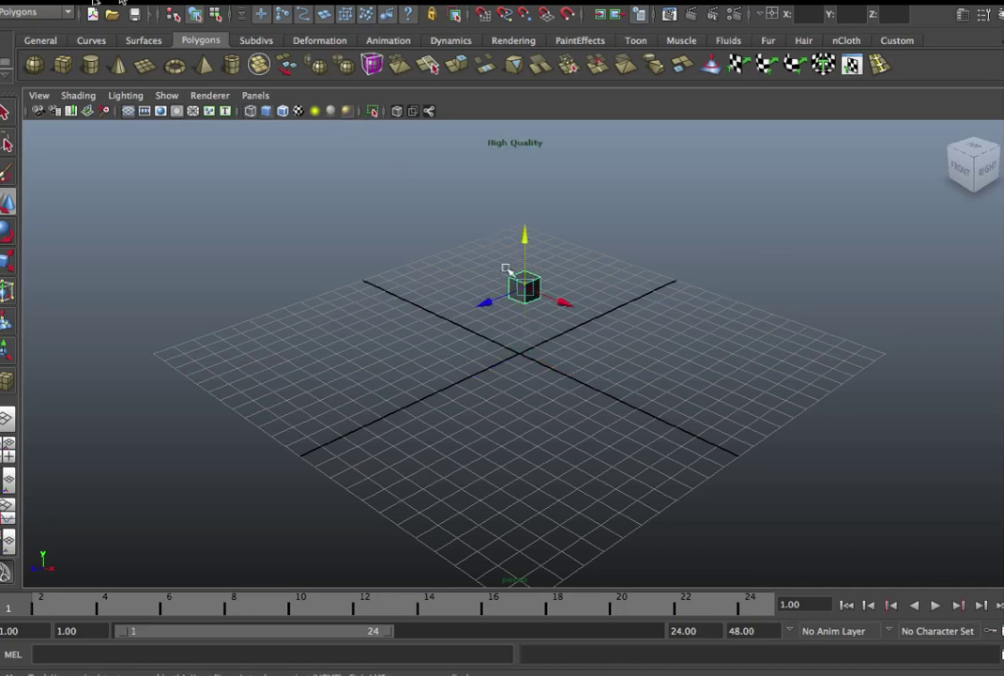
key(f)
mouse_move(606, 336)
alt+mouse_down()
mouse_move(639, 354)
mouse_move(507, 363)
mouse_move(551, 369)
alt+mouse_up()
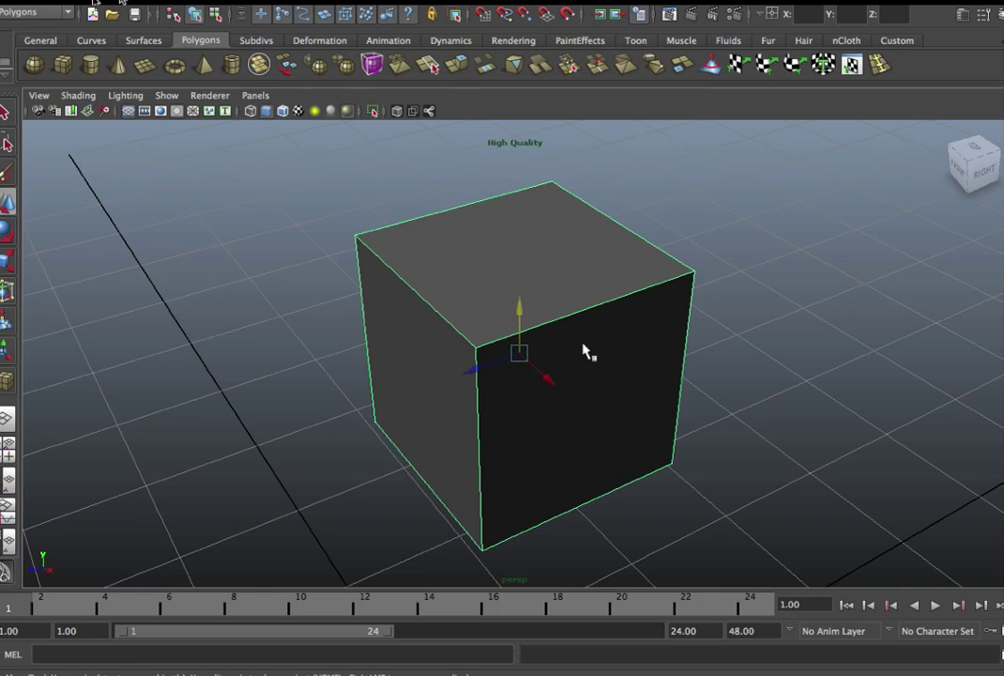
click(550, 341)
- Scale the cube into a wide, flat rectangular slab for the hull
key(r)
mouse_move(525, 367)
alt+mouse_down()
mouse_move(455, 403)
mouse_move(507, 369)
alt+mouse_up()
drag(517, 302, 520, 347)
mouse_move(520, 298)
mouse_down()
mouse_move(530, 157)
mouse_move(553, 350)
mouse_up()
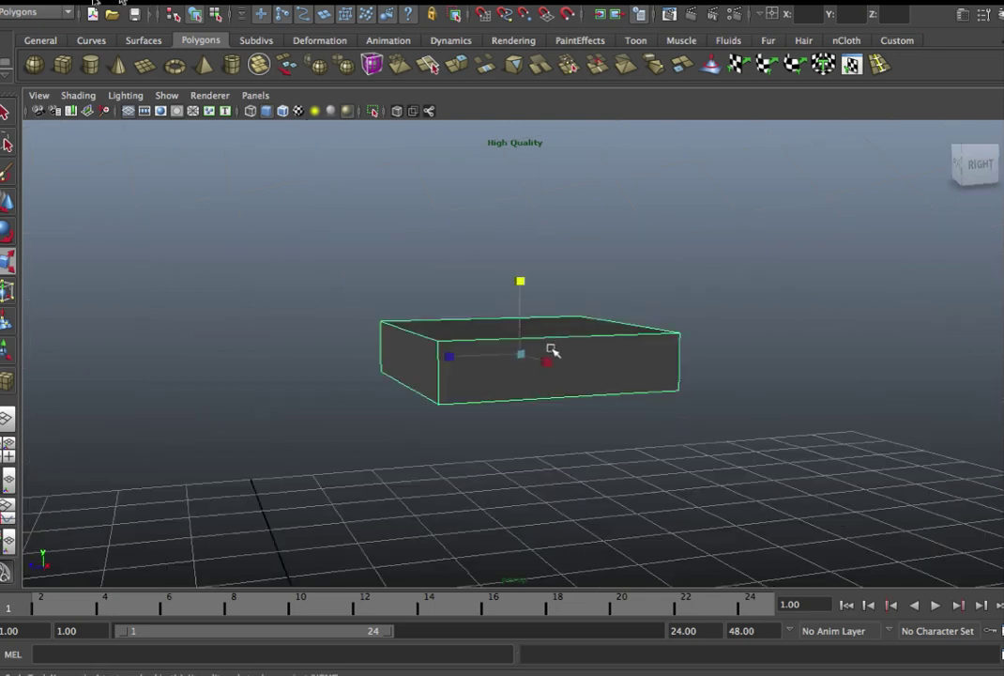
drag(519, 285, 516, 252)
mouse_move(464, 423)
alt+mouse_down()
mouse_move(475, 382)
mouse_move(395, 391)
mouse_move(457, 378)
alt+mouse_up()
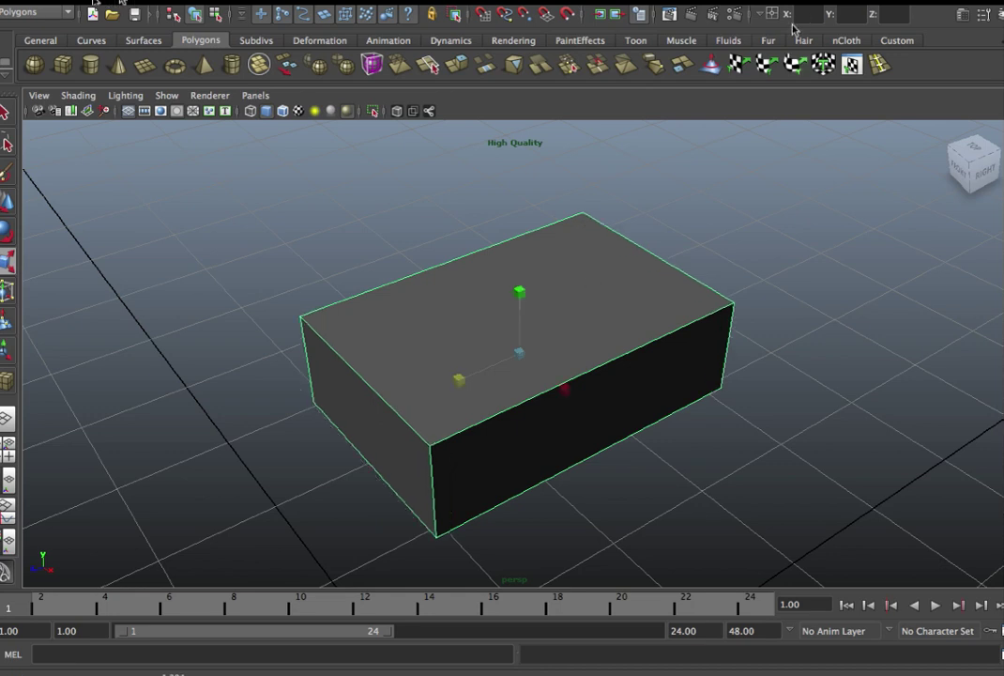
- Insert two edge loops around the hull box
drag(584, 374, 630, 393)
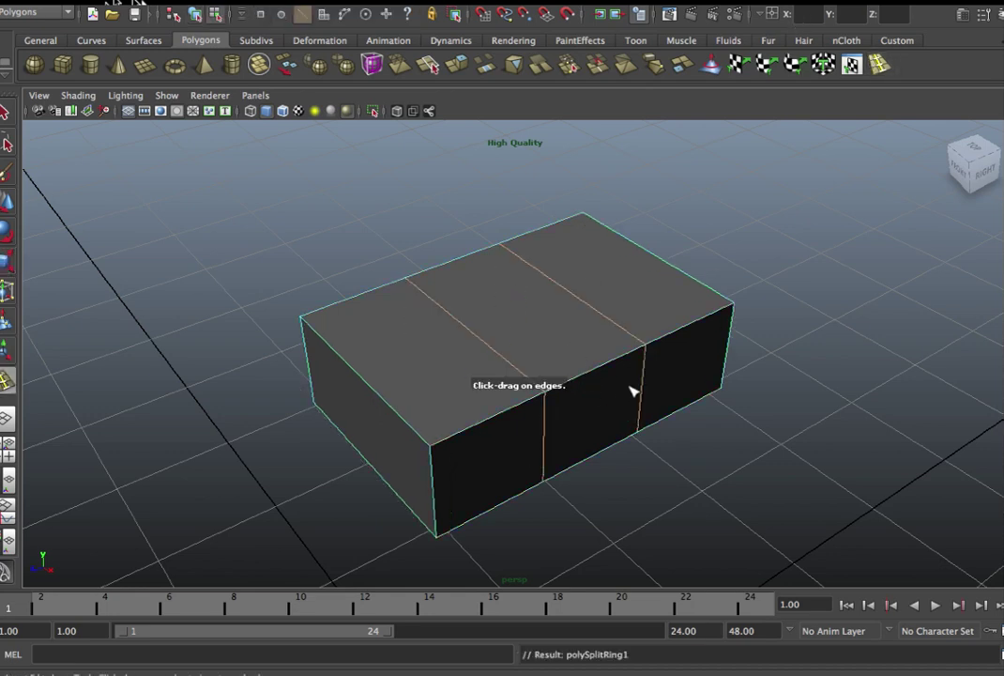
key(w)
alt+drag(574, 357, 608, 402)
right_drag(608, 402, 584, 452)
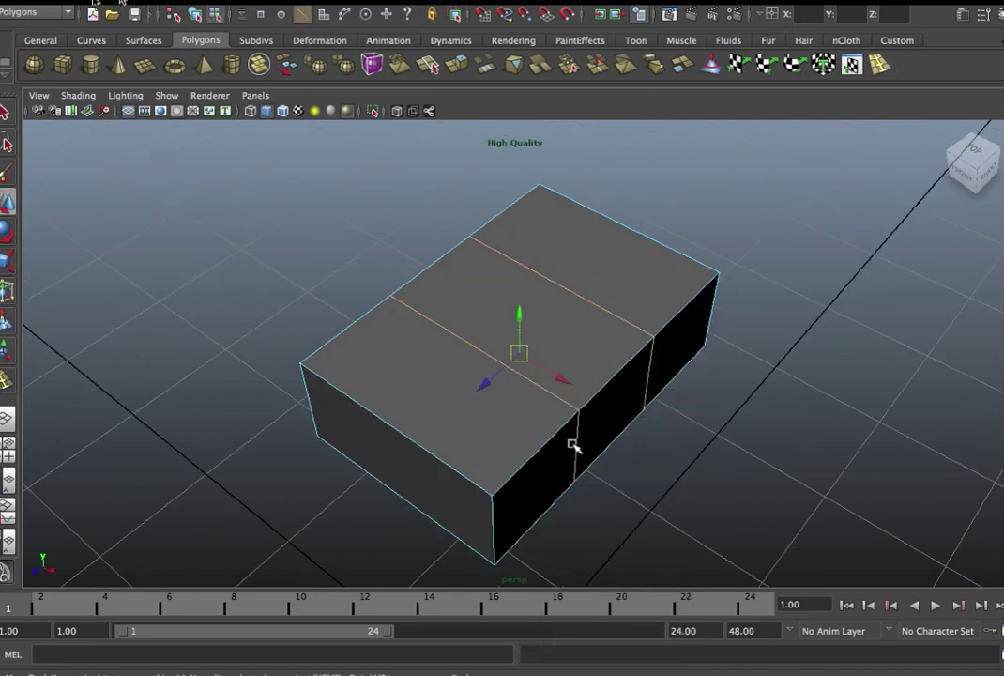
- Select an edge and scale the box's middle section outward
click(579, 445)
mouse_move(579, 445)
alt+mouse_down()
mouse_move(469, 388)
mouse_move(542, 350)
alt+mouse_up()
key(r)
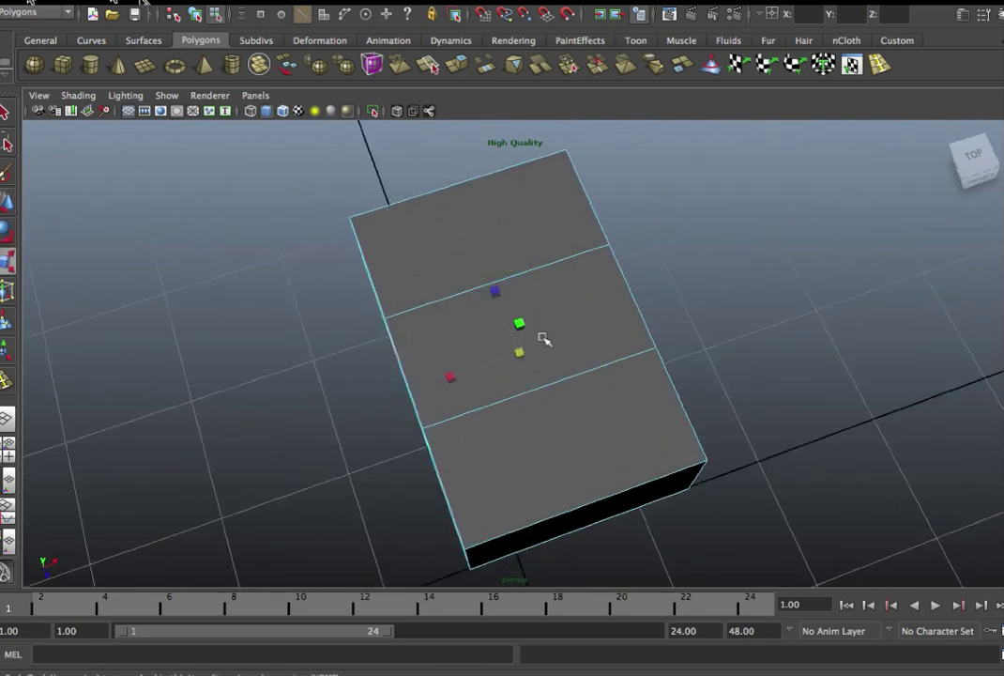
drag(454, 375, 420, 386)
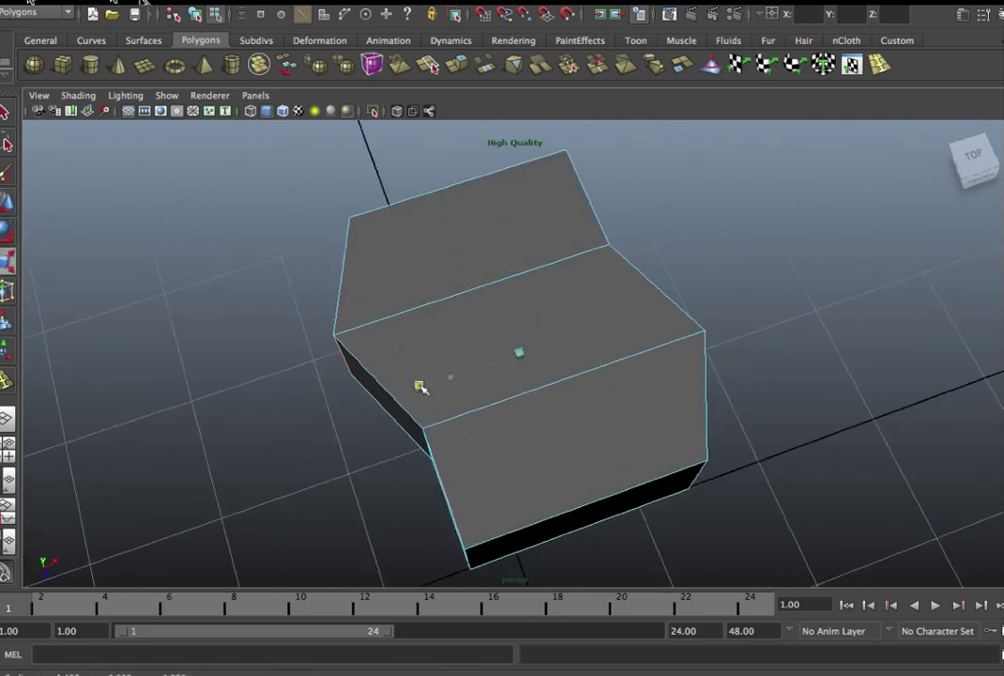
key(w)
- Select the corner and side edges, and nudge the lower-left vertex to angle the side
mouse_move(776, 307)
alt+mouse_down()
mouse_move(663, 363)
mouse_move(654, 382)
alt+mouse_up()
click(648, 383)
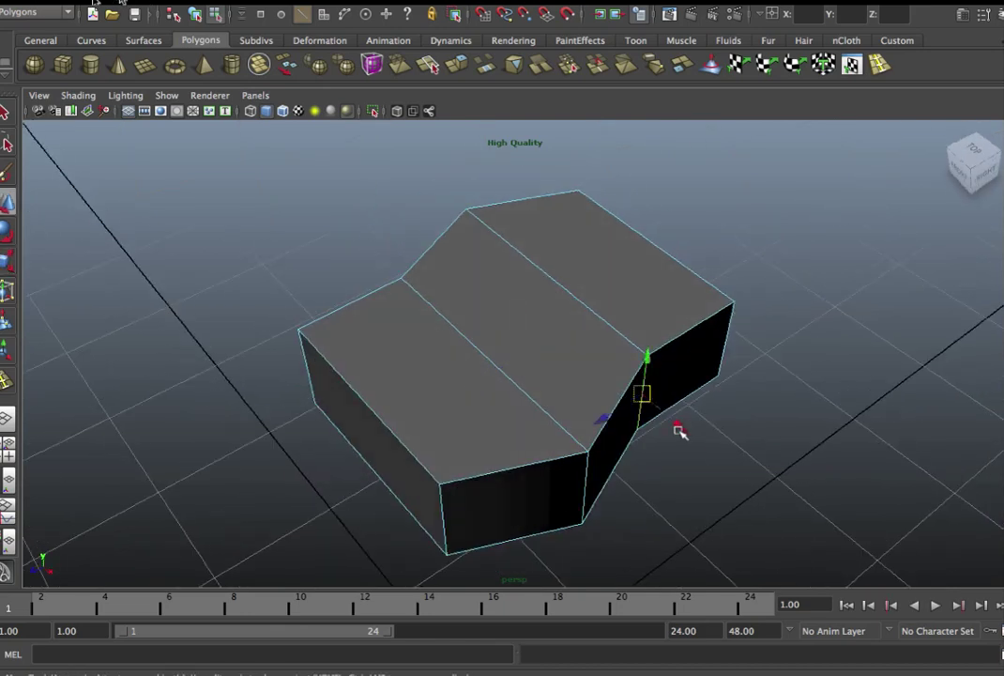
alt+drag(705, 441, 770, 507)
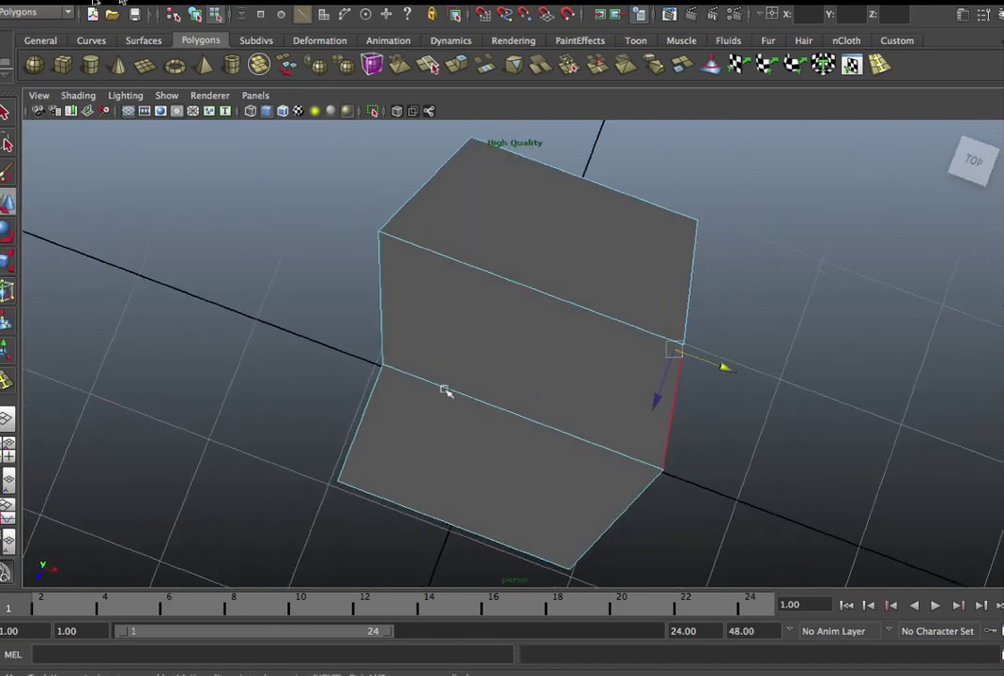
alt+drag(636, 376, 493, 386)
alt+drag(448, 439, 478, 444)
click(445, 445)
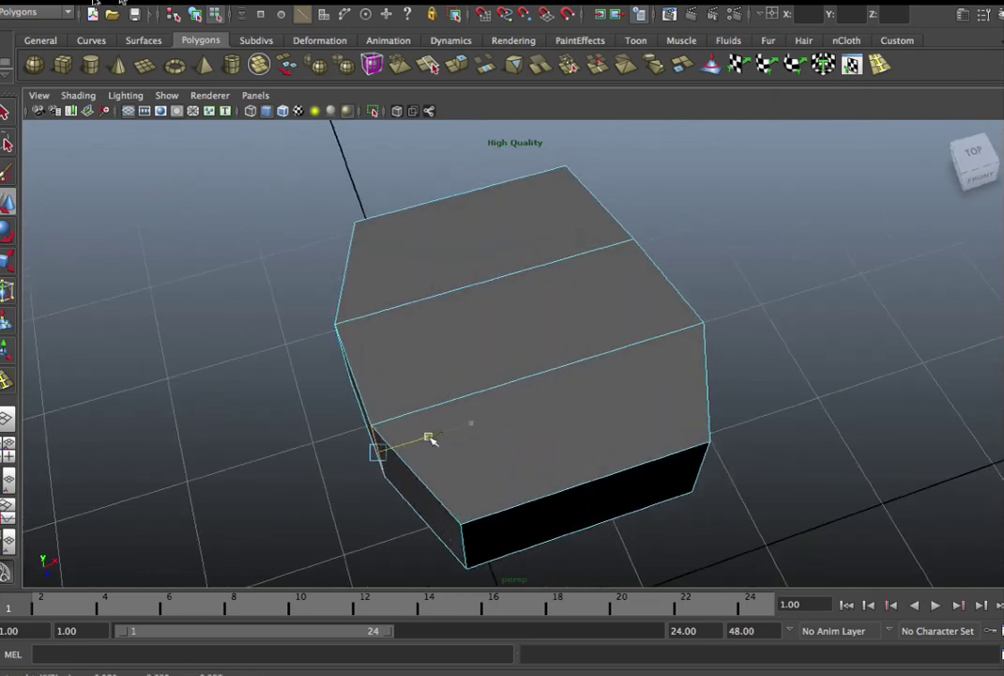
alt+drag(426, 439, 470, 457)
drag(414, 433, 412, 433)
- Select the right-side edge, then pick the box's top-left faces in Face mode
mouse_move(638, 358)
alt+mouse_down()
mouse_move(593, 332)
mouse_move(676, 303)
mouse_move(570, 316)
mouse_move(684, 395)
alt+mouse_up()
click(669, 382)
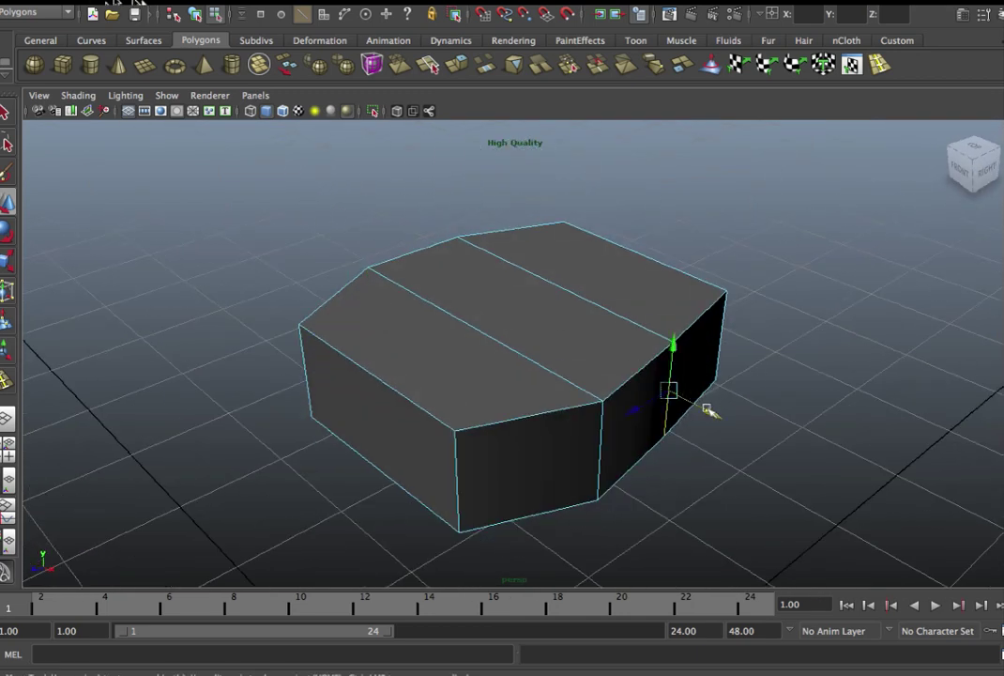
right_drag(583, 319, 583, 352)
click(521, 356)
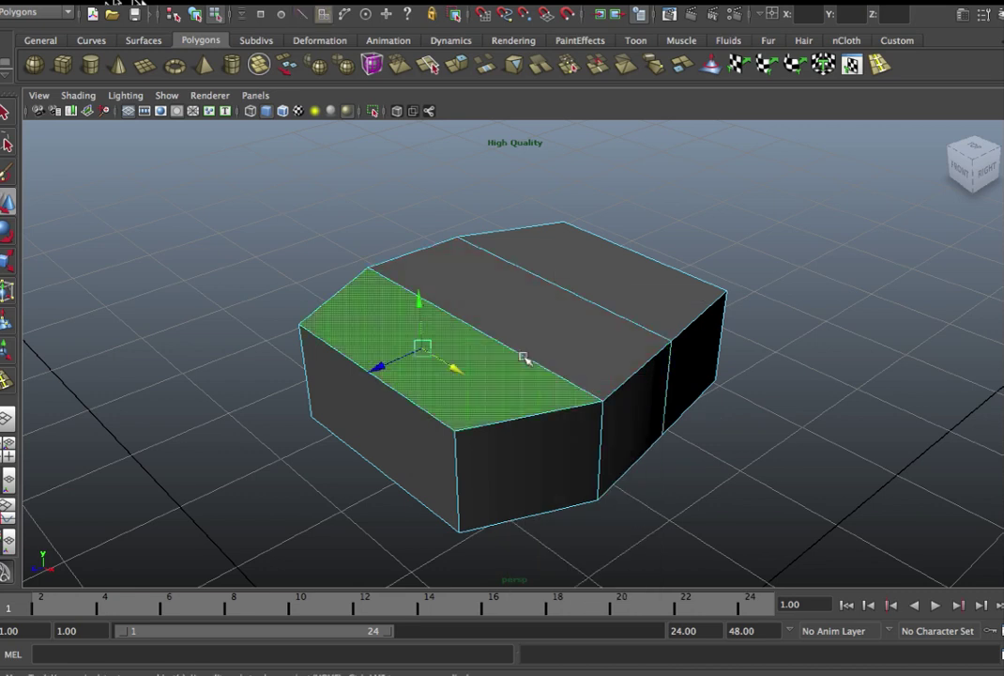
- Scale the two top faces inward along X so the hull sides slope
shift+click(563, 329)
mouse_move(608, 294)
alt+mouse_down()
mouse_move(576, 415)
mouse_move(631, 416)
alt+mouse_up()
key(e)
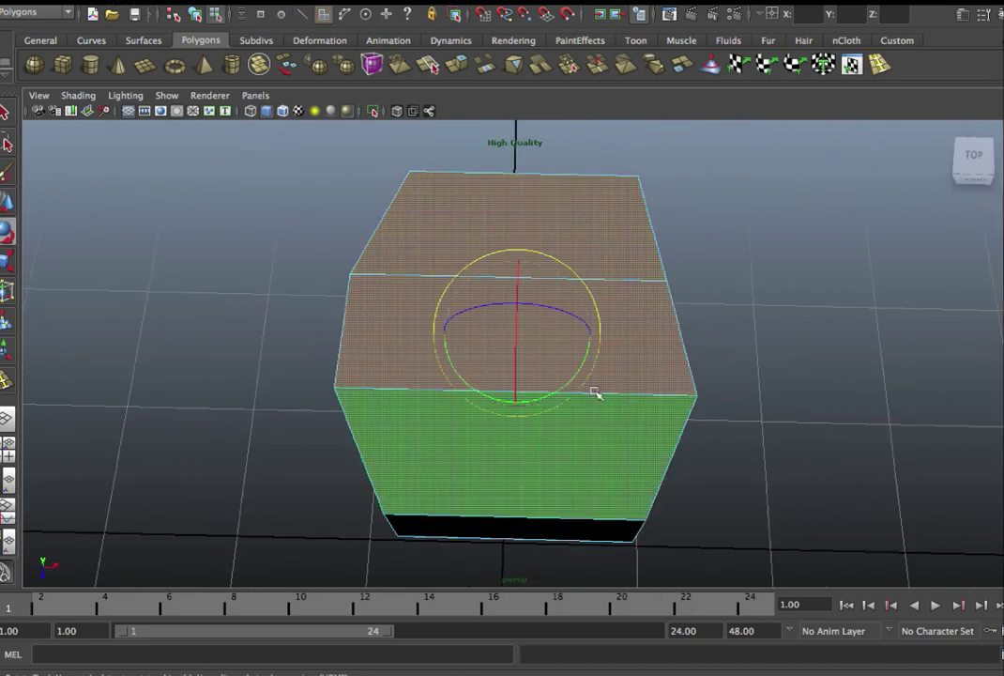
key(r)
mouse_move(429, 334)
mouse_down()
mouse_move(461, 340)
mouse_move(631, 291)
mouse_move(545, 263)
mouse_up()
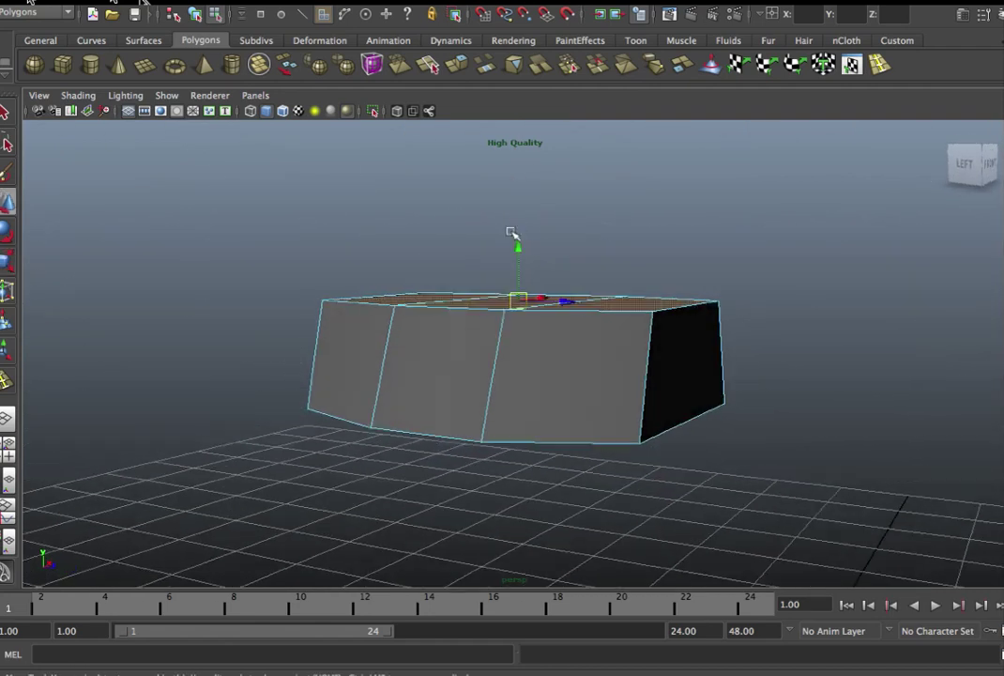
key(w)
mouse_move(567, 365)
alt+mouse_down()
mouse_move(536, 399)
mouse_move(523, 374)
alt+mouse_up()
- Select the hull's right side face and extrude it
right_drag(523, 375, 535, 374)
mouse_move(521, 303)
alt+mouse_down()
mouse_move(469, 77)
mouse_move(504, 240)
mouse_move(632, 189)
mouse_move(570, 404)
alt+mouse_up()
right_drag(545, 355, 549, 395)
click(552, 398)
alt+drag(591, 245, 442, 83)
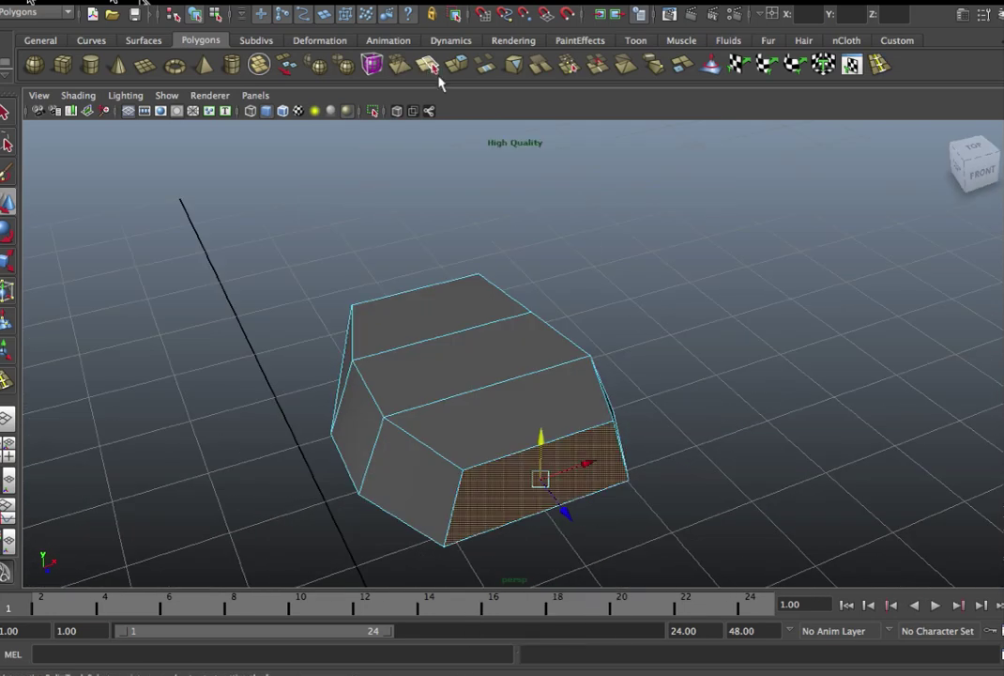
click(398, 64)
- Shrink the extruded side face to leave an inset border
alt+drag(644, 448, 634, 421)
scroll(619, 426, up, 3)
scroll(619, 426, up, 3)
scroll(618, 428, down, 5)
scroll(552, 377, up, 2)
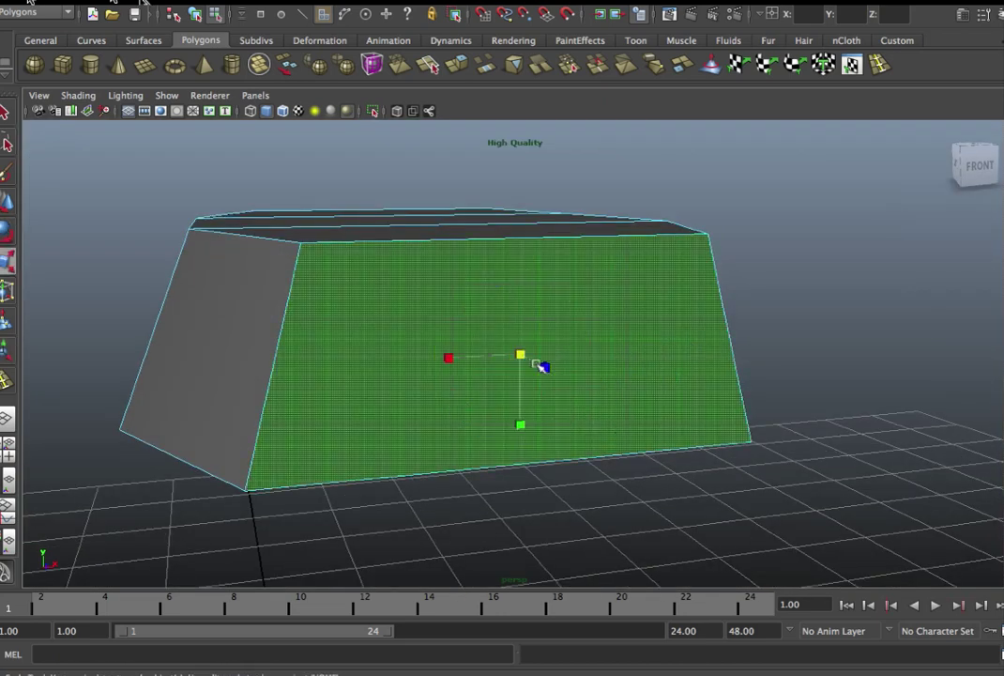
drag(522, 357, 485, 366)
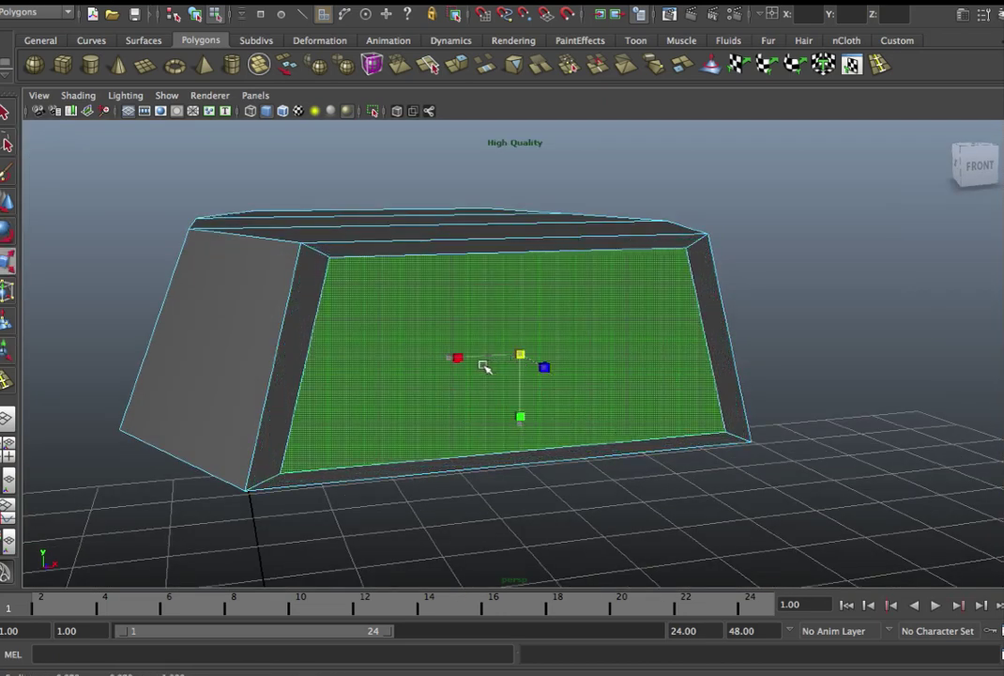
- Extrude the inset face again and pull it outward into a raised track box
key(ctrl+e)
alt+drag(475, 287, 617, 258)
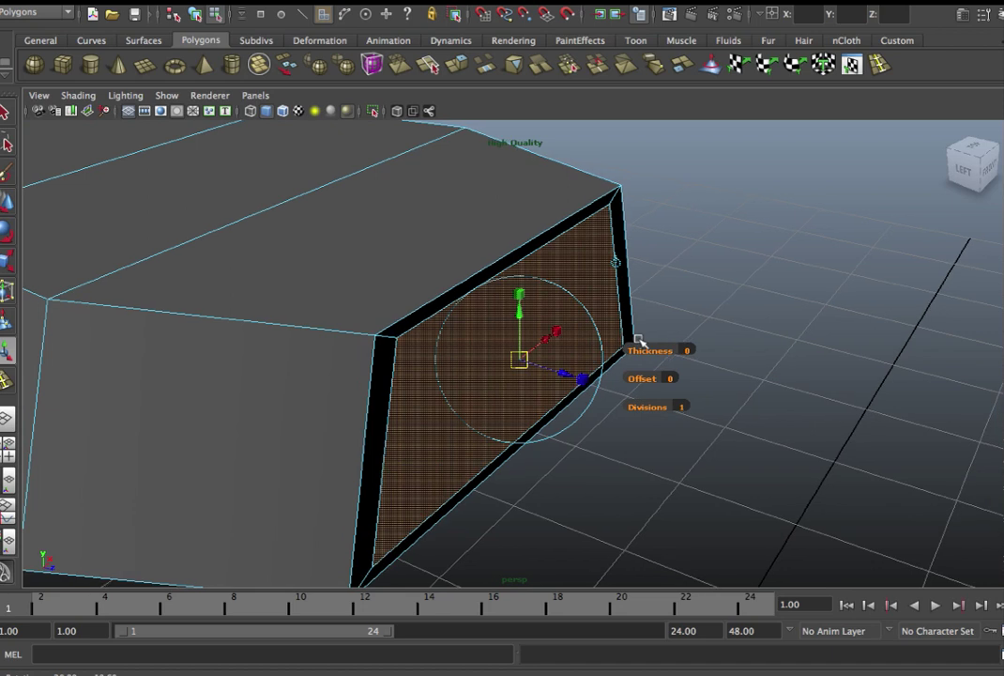
drag(562, 370, 583, 378)
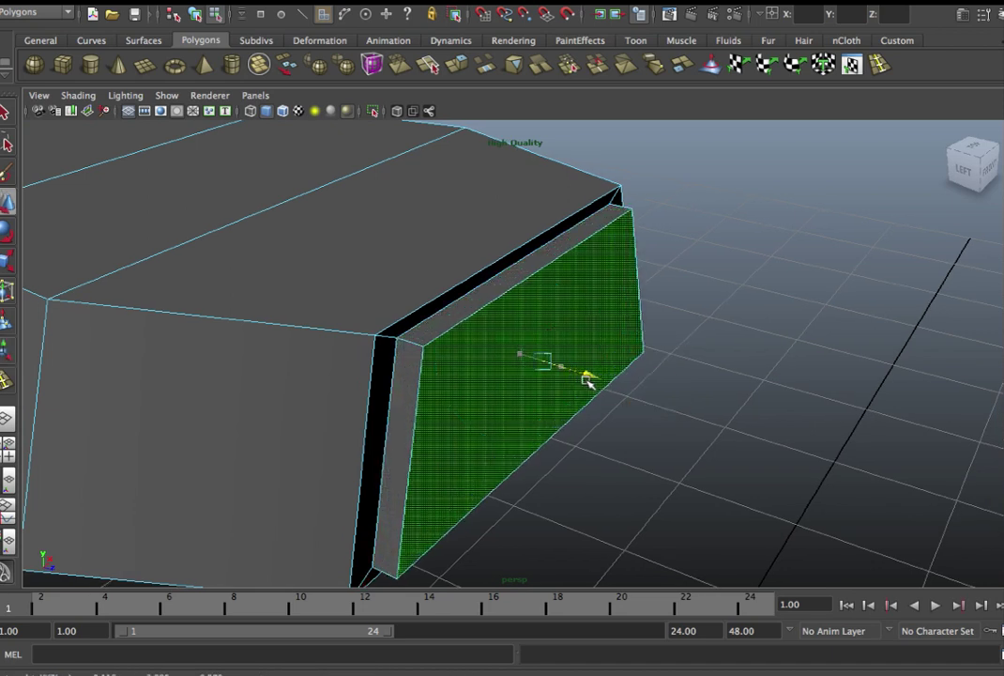
scroll(647, 416, up, 2)
scroll(667, 426, down, 5)
right_drag(399, 312, 470, 291)
mouse_move(520, 463)
alt+mouse_down()
mouse_move(657, 460)
mouse_move(489, 433)
mouse_move(412, 217)
alt+mouse_up()
click(90, 65)
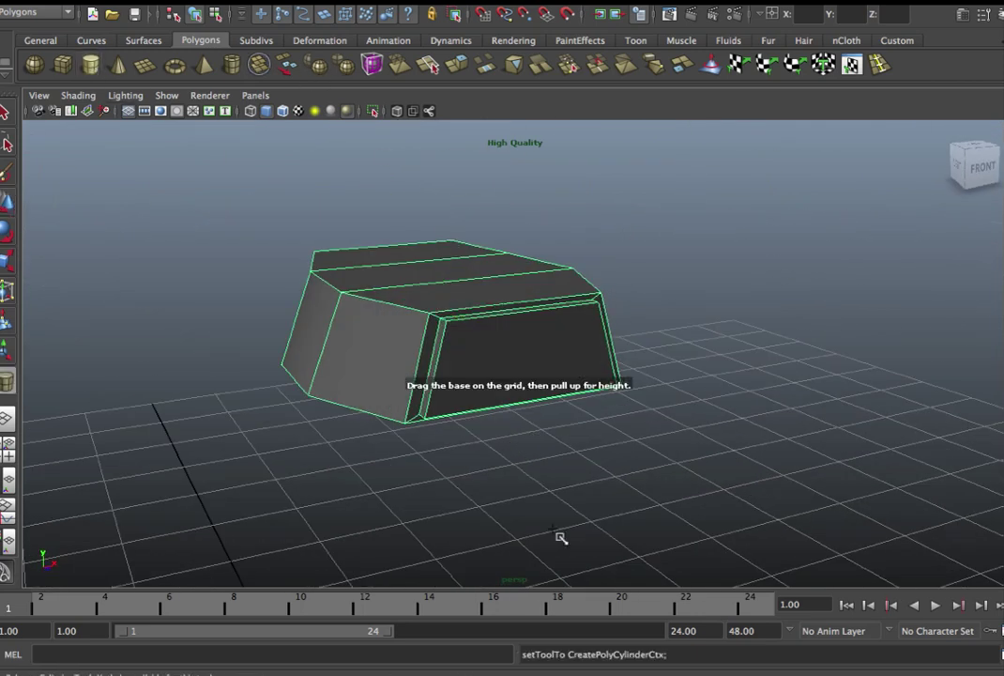
- Place a polygon cylinder on the grid and raise it beside the hull
scroll(561, 535, down, 5)
click(524, 528)
mouse_move(523, 475)
mouse_down()
mouse_move(523, 332)
mouse_move(541, 324)
mouse_up()
key(e)
key(r)
key(e)
click(999, 15)
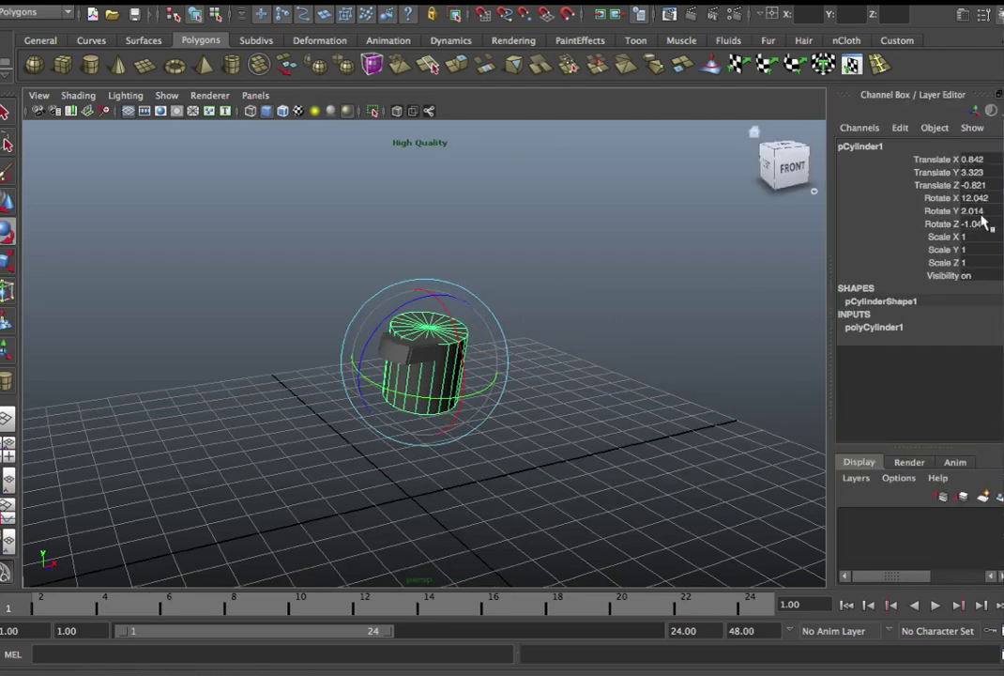
- Rotate the cylinder 90° on X so it lies on its side, then show four views
key(ctrl+z)
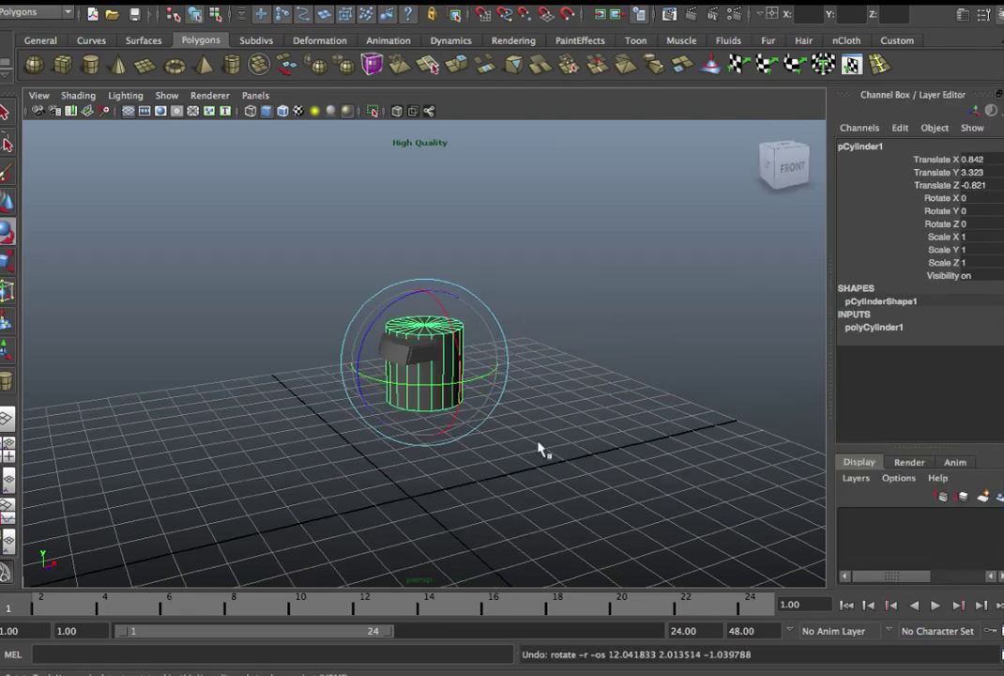
drag(450, 323, 454, 354)
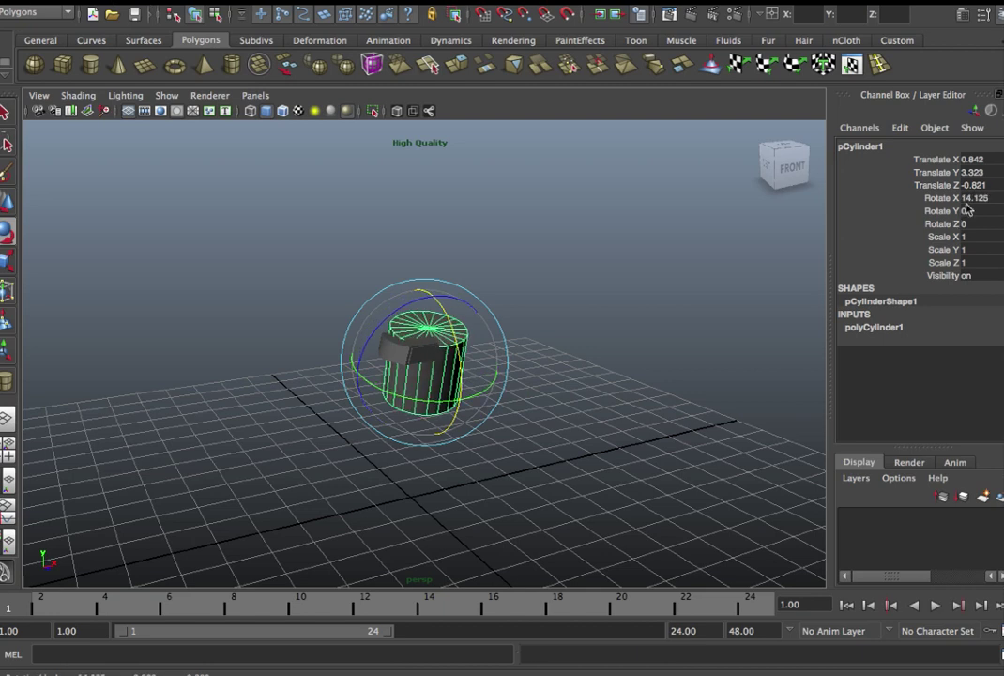
text(90)
key(Return)
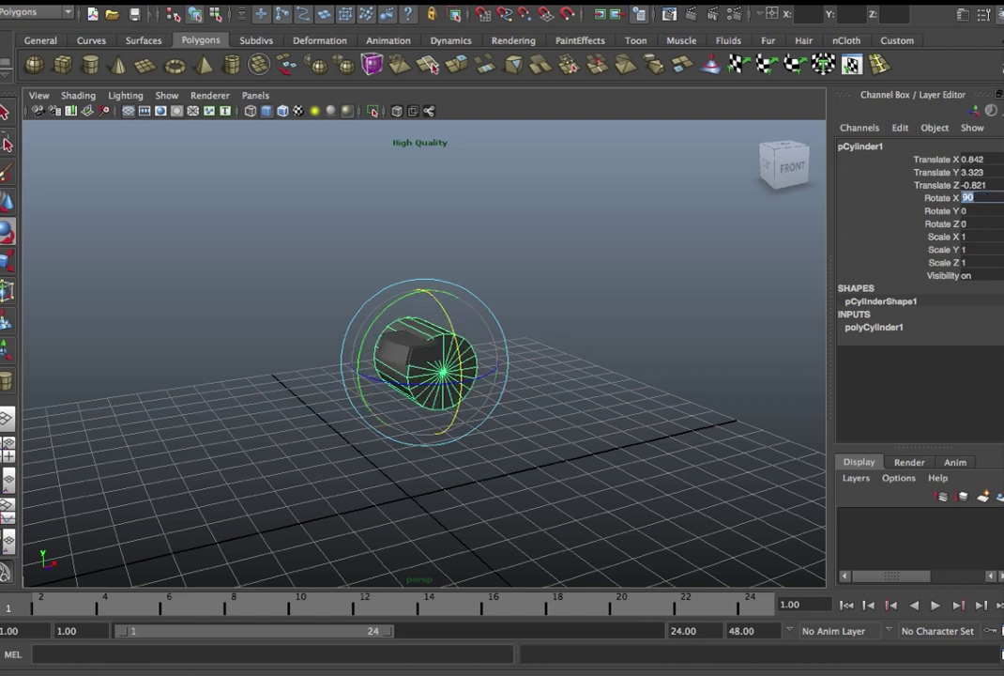
key(ctrl+a)
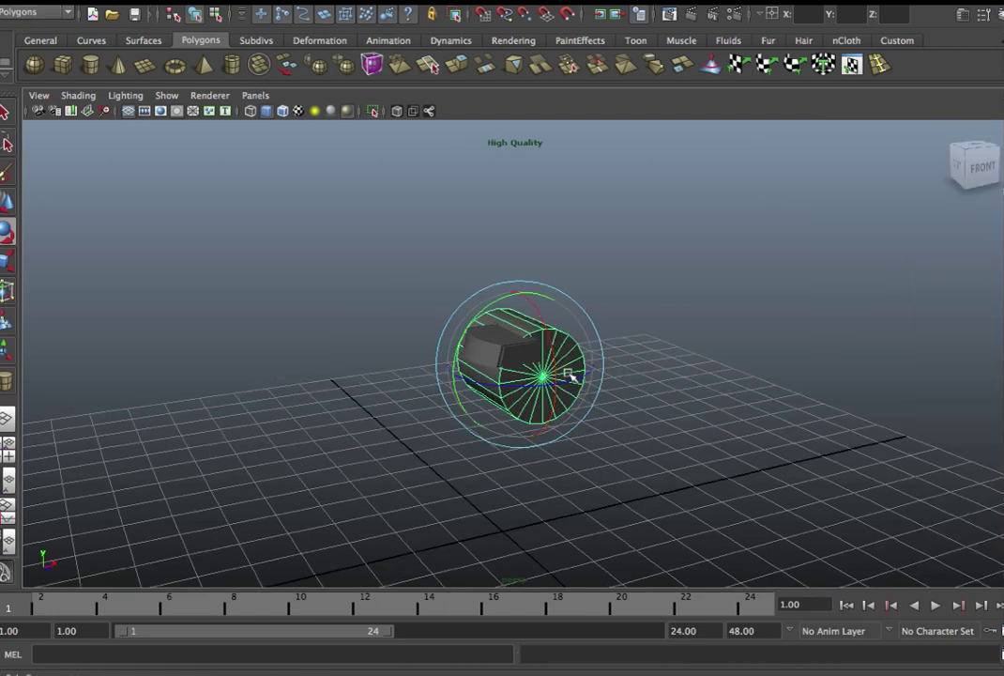
key(w)
key(ctrl+z)
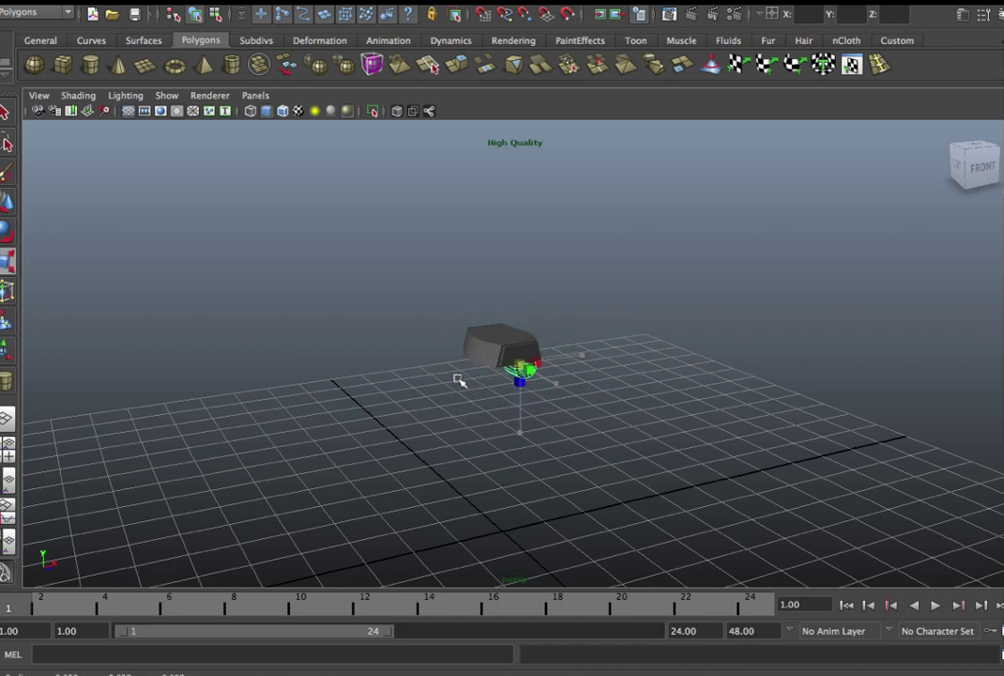
key(space)
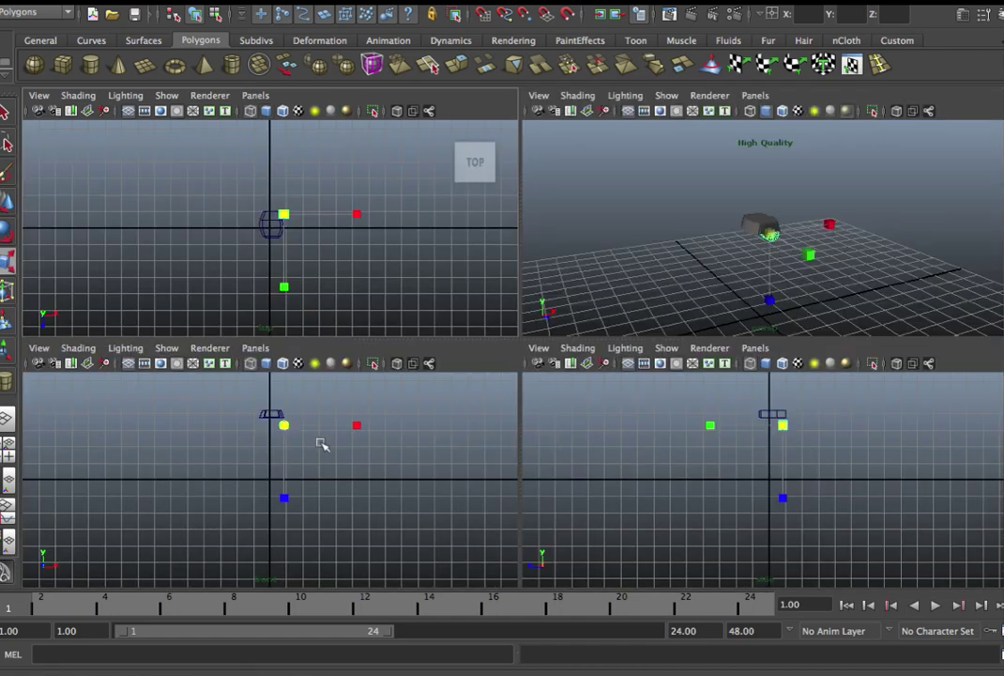
- In the front view, move the cylinder onto the turret's front and centre it
key(space)
key(space)
key(space)
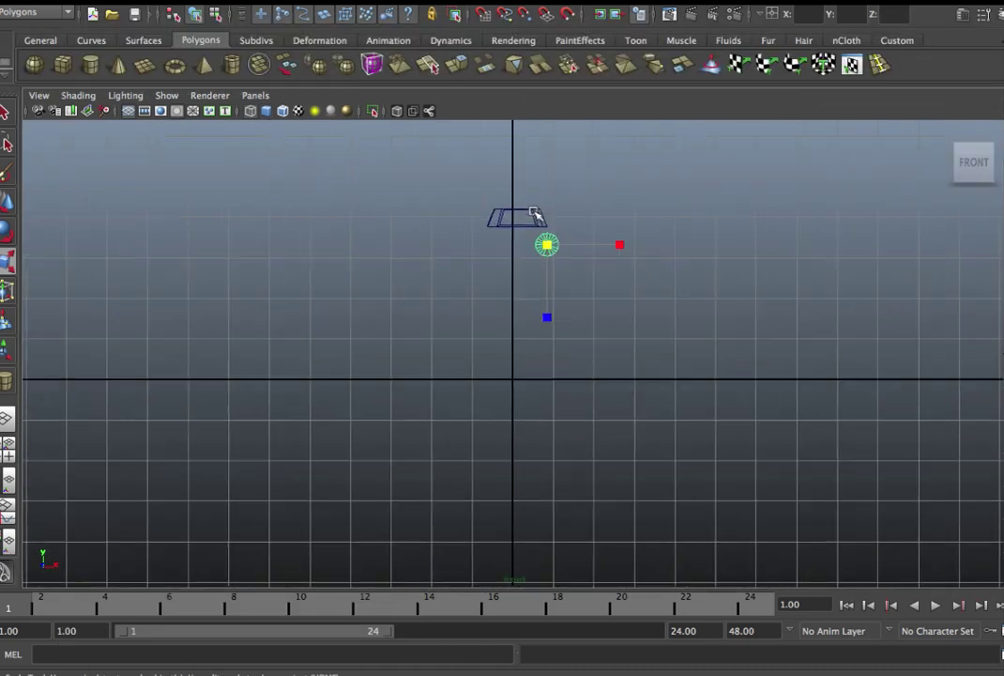
key(f)
scroll(588, 325, down, 10)
scroll(582, 326, down, 2)
scroll(576, 328, up, 3)
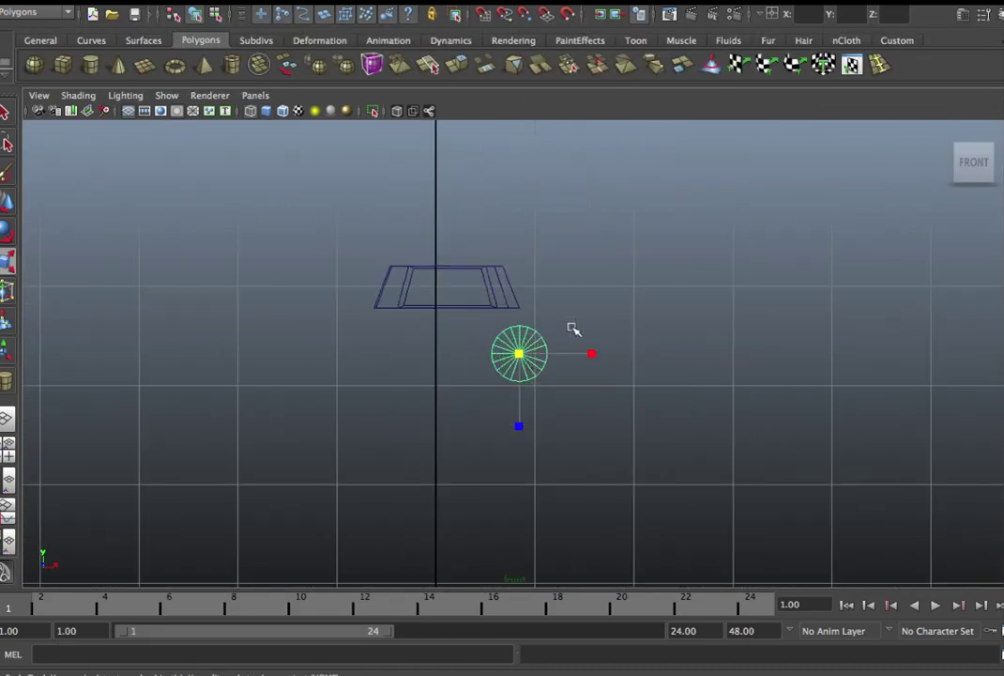
key(w)
drag(519, 353, 452, 293)
key(e)
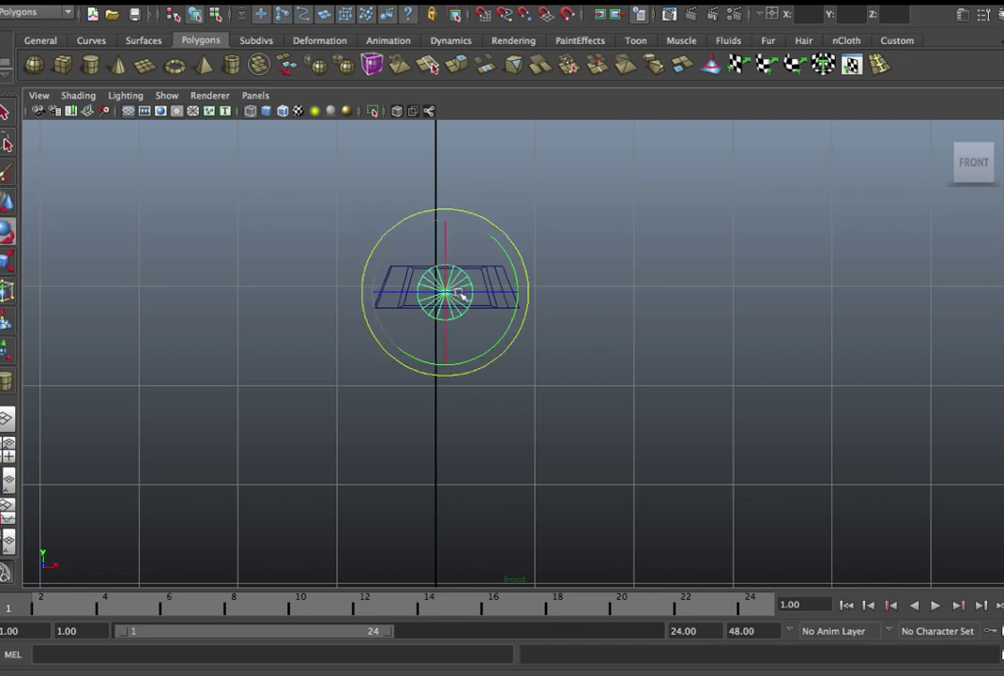
key(r)
scroll(586, 303, up, 5)
scroll(585, 302, down, 6)
scroll(577, 306, up, 2)
scroll(578, 305, up, 3)
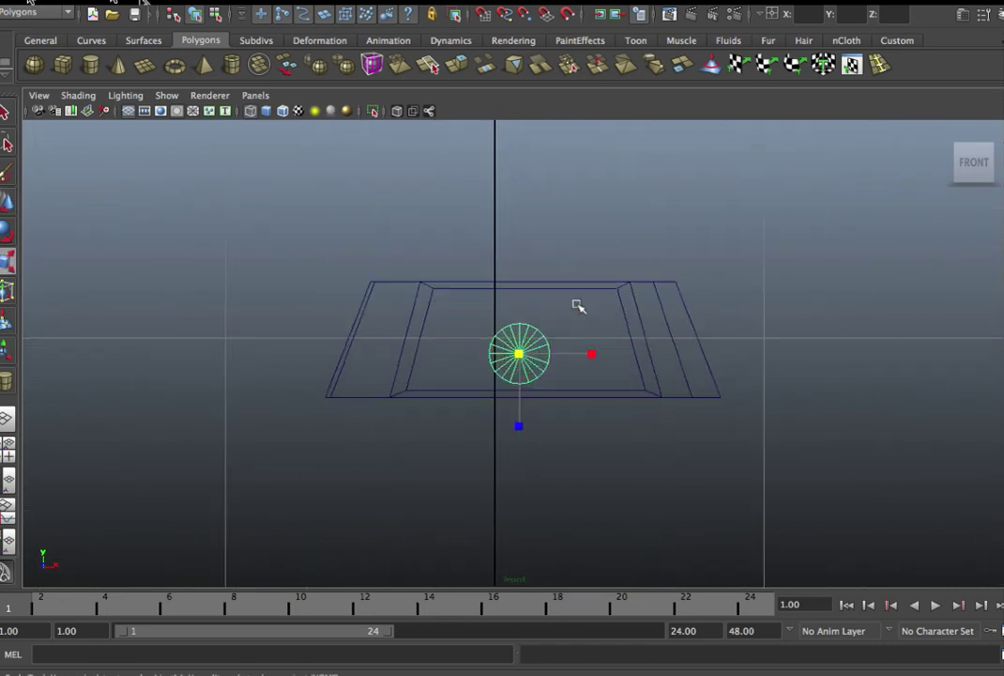
scroll(573, 310, up, 2)
key(w)
drag(522, 360, 532, 344)
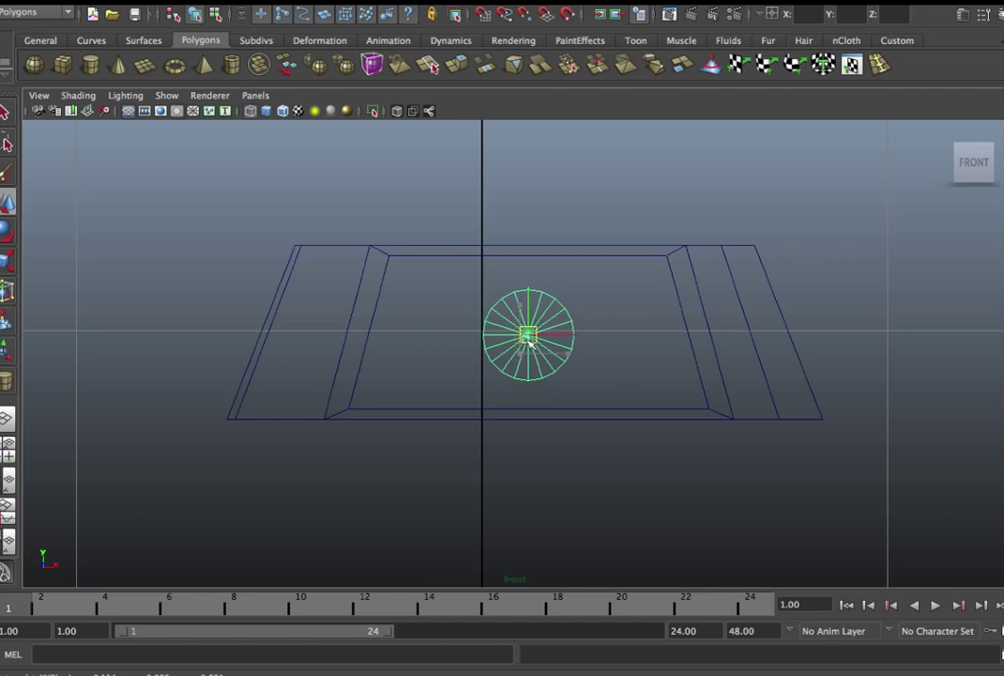
- In perspective, stretch the cylinder lengthwise into a long gun barrel, then deselect it
key(space)
key(space)
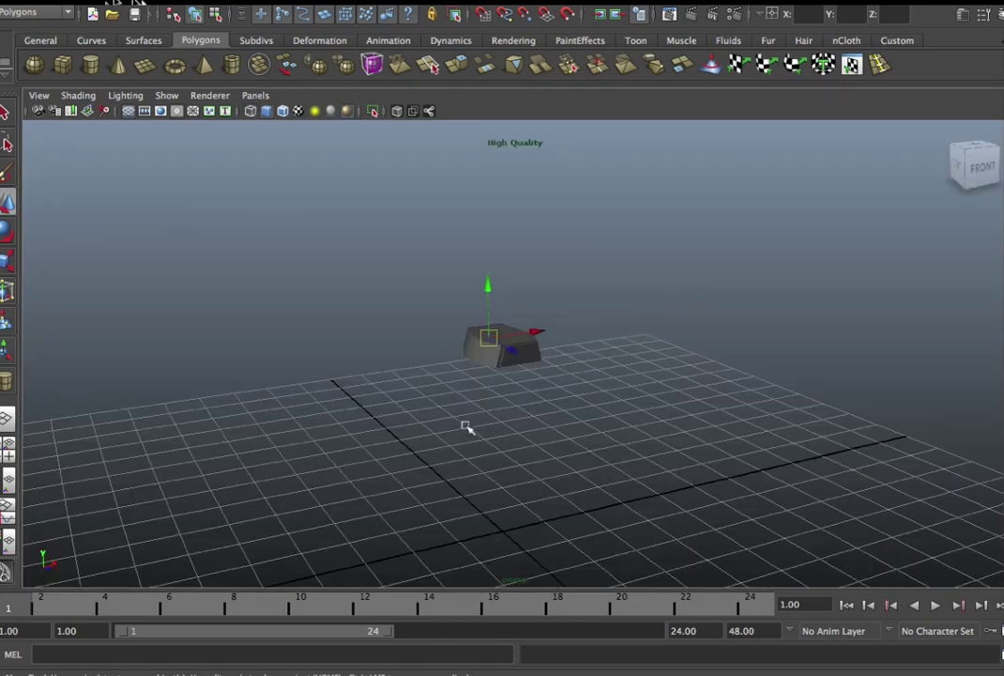
key(f)
scroll(611, 404, down, 5)
mouse_move(611, 403)
alt+mouse_down()
mouse_move(562, 425)
mouse_move(594, 428)
alt+mouse_up()
key(e)
key(r)
drag(590, 371, 981, 494)
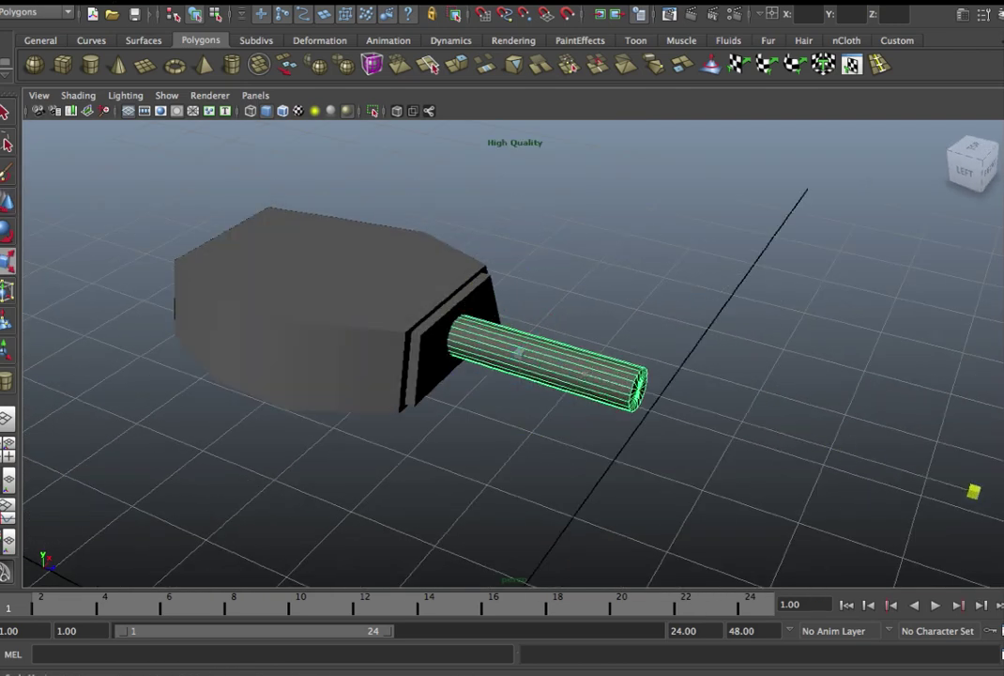
mouse_move(657, 404)
alt+right_down()
mouse_move(588, 374)
mouse_move(648, 399)
alt+right_up()
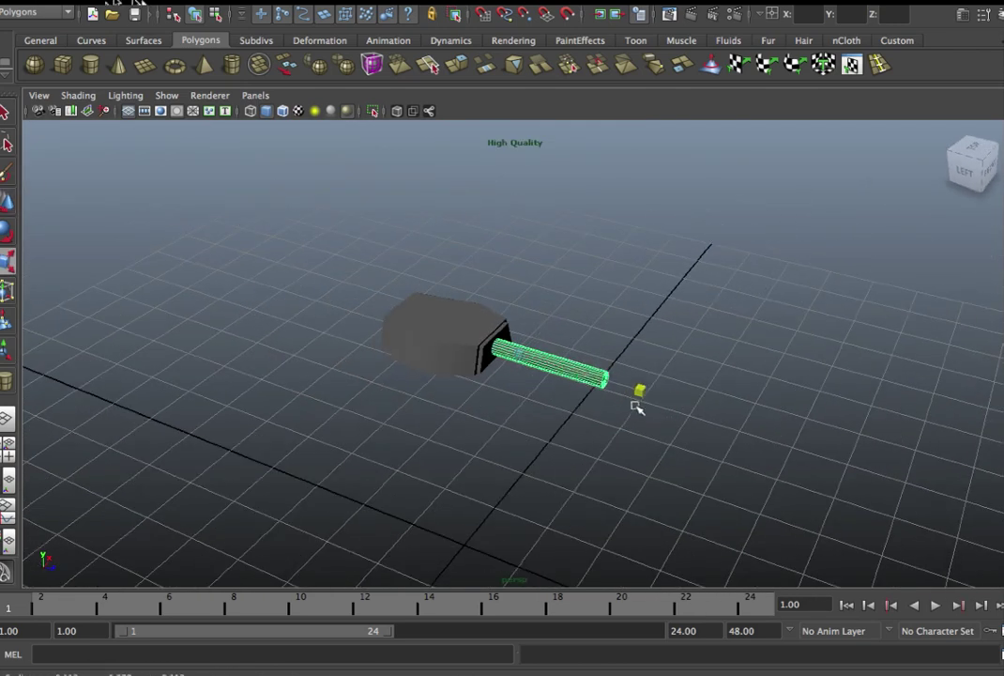
alt+right_drag(588, 412, 529, 397)
mouse_move(530, 397)
alt+mouse_down()
mouse_move(488, 362)
mouse_move(525, 406)
mouse_move(688, 405)
mouse_move(538, 440)
mouse_move(648, 451)
mouse_move(575, 367)
alt+mouse_up()
click(666, 389)
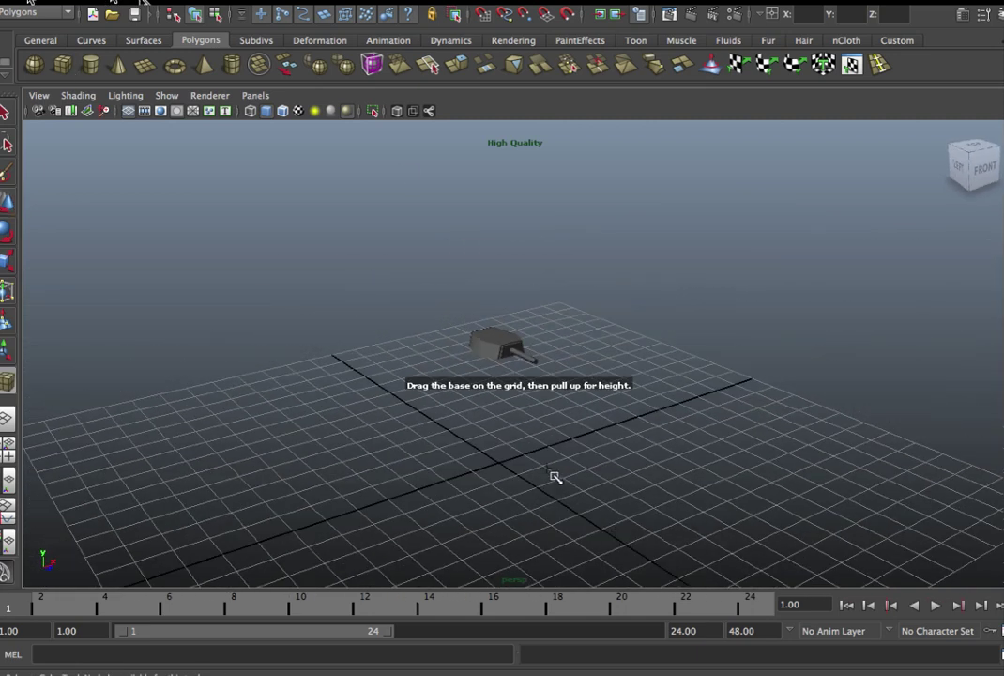
click(526, 531)
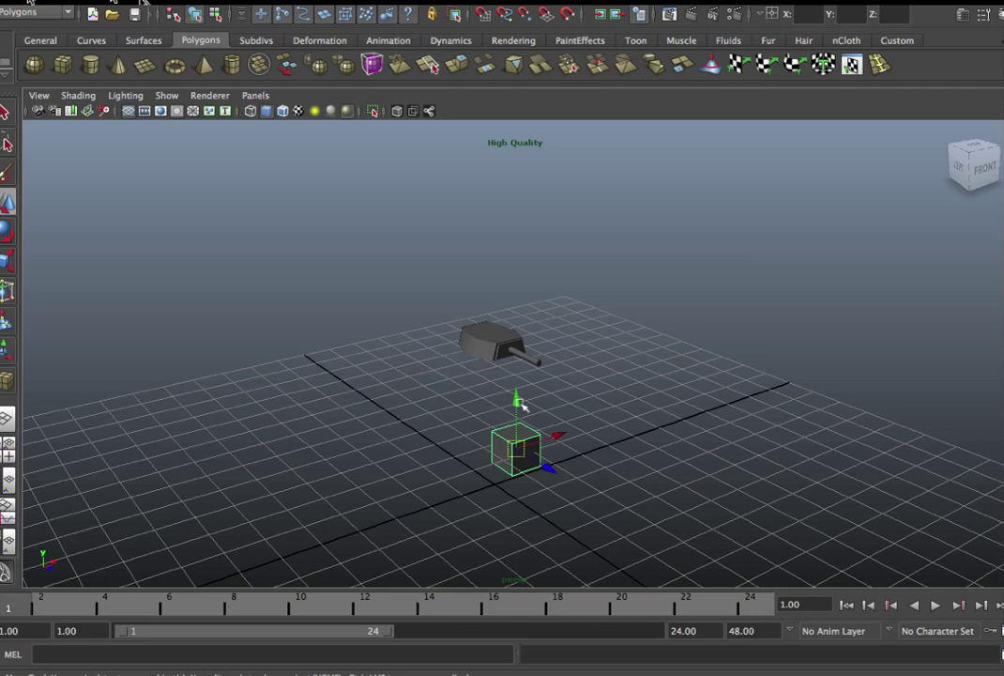
- In the top view, scale the new cube up, stretch it along the barrel, and shift it under the turret
key(space)
key(space)
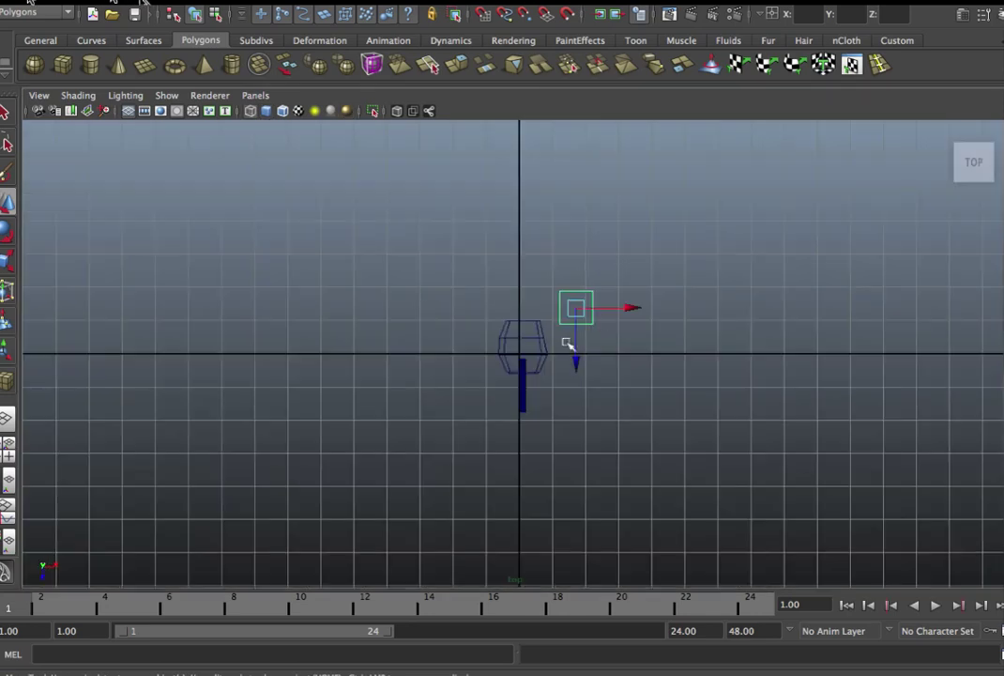
key(e)
key(r)
mouse_move(578, 309)
mouse_down()
mouse_move(610, 313)
mouse_move(525, 350)
mouse_up()
key(w)
key(r)
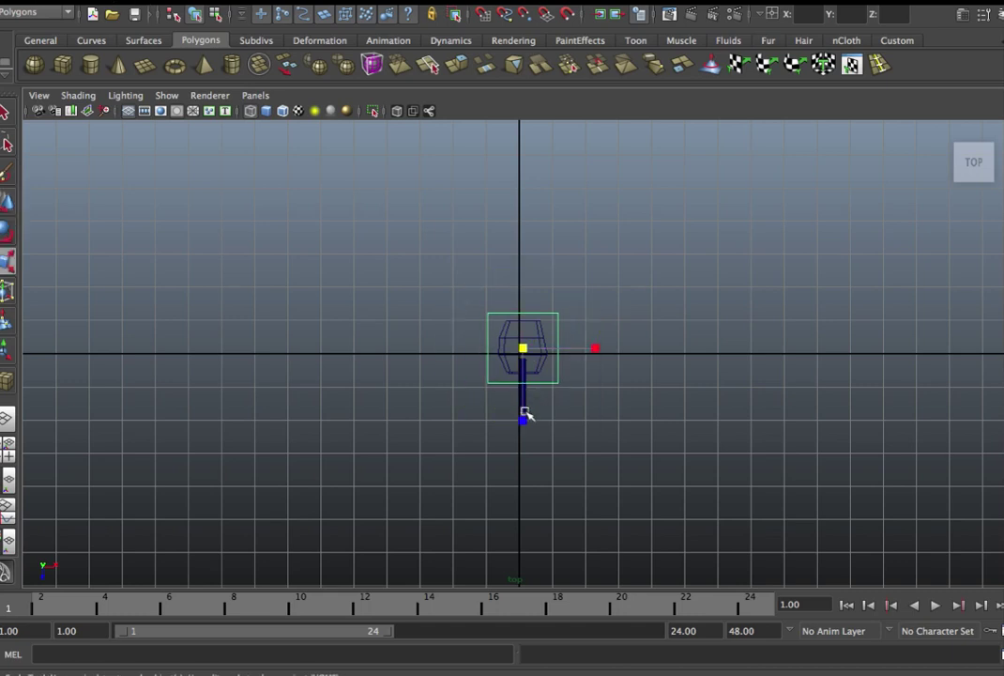
drag(525, 424, 523, 481)
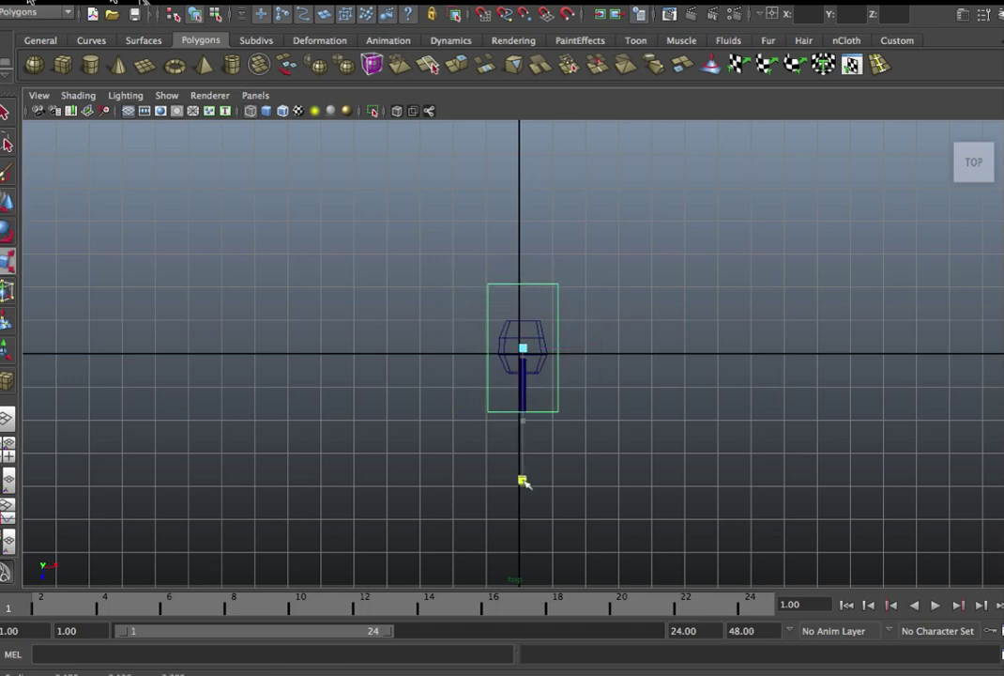
key(w)
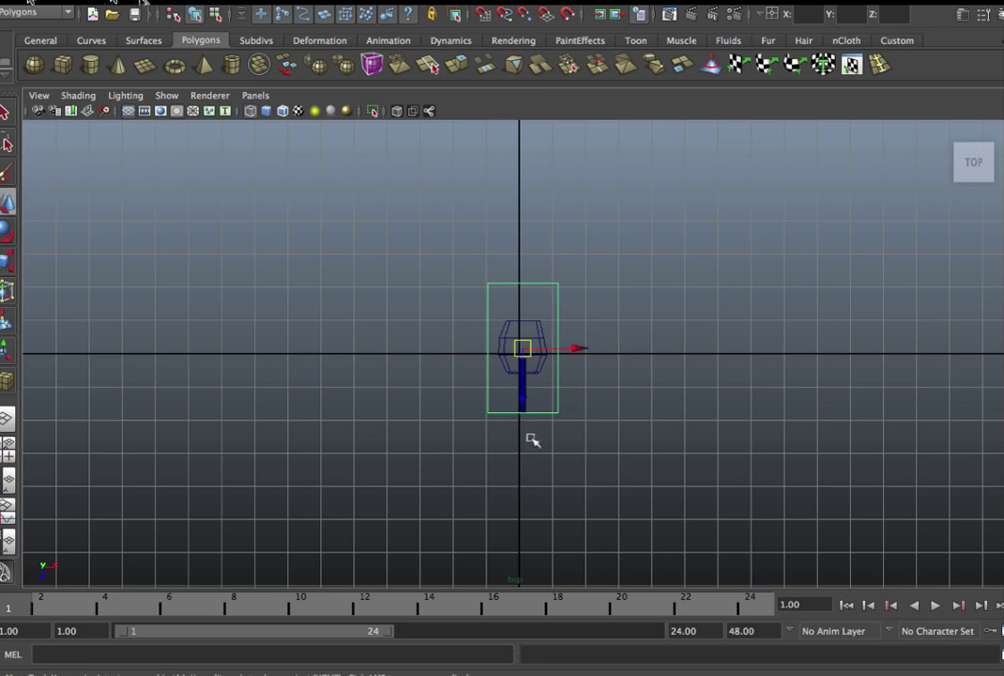
drag(524, 404, 526, 426)
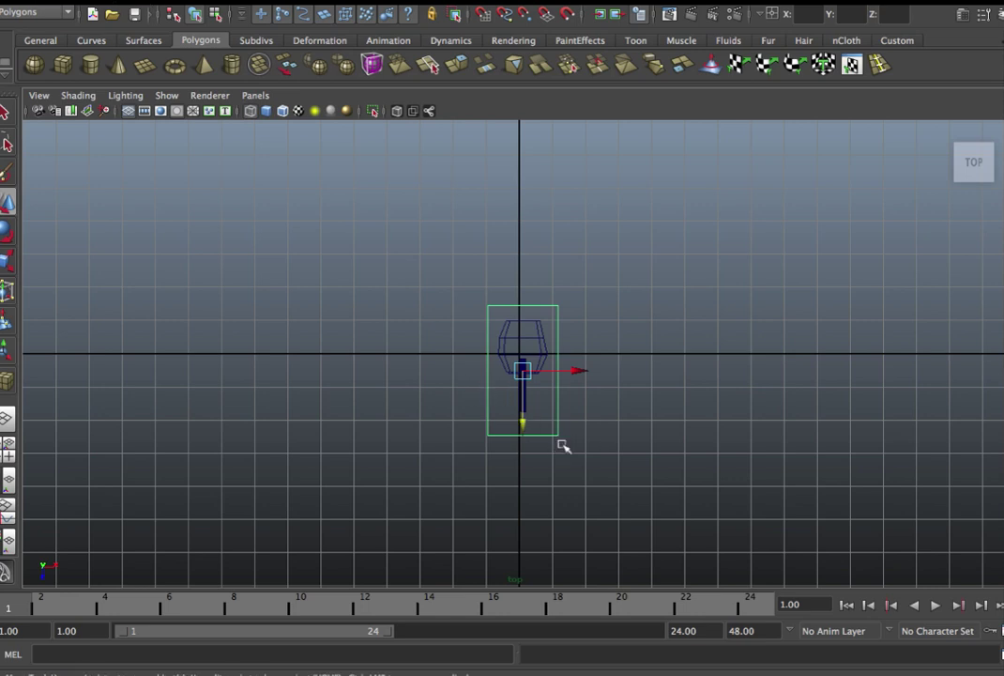
key(space)
key(space)
scroll(441, 449, down, 5)
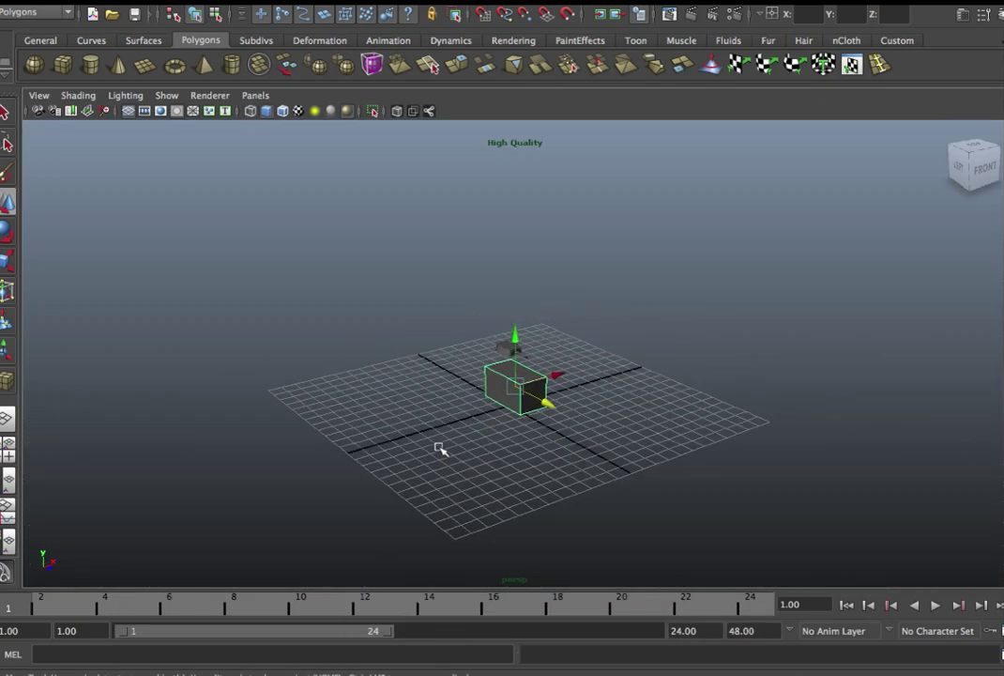
- Raise the box up under the turret and flatten it into a low slab
scroll(512, 439, up, 8)
drag(505, 452, 497, 383)
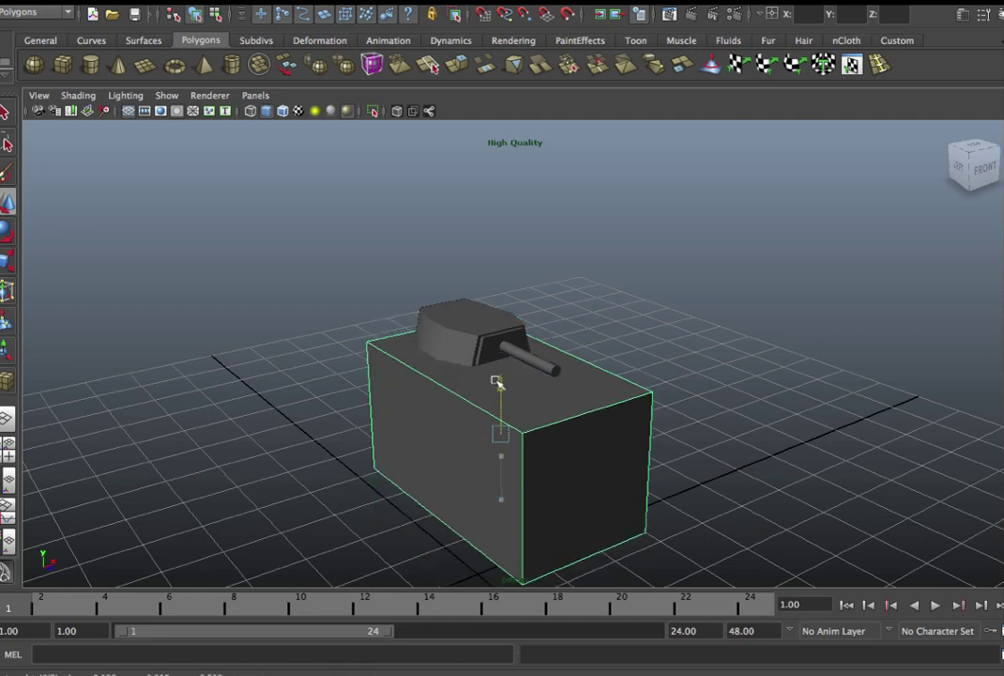
key(e)
key(r)
mouse_move(502, 354)
mouse_down()
mouse_move(500, 418)
mouse_move(575, 369)
mouse_move(587, 399)
mouse_up()
key(w)
- Slide the top front vertices back to slope the hull front, then lift the hull slightly
right_drag(587, 402, 518, 393)
click(635, 383)
drag(687, 393, 644, 393)
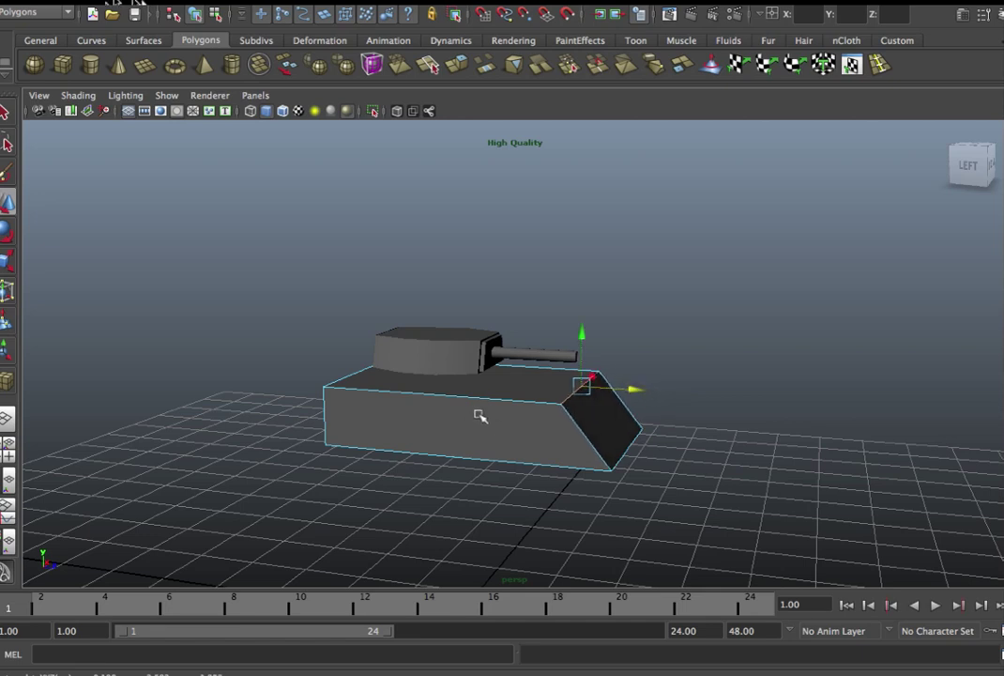
alt+drag(478, 412, 520, 405)
right_drag(518, 402, 533, 388)
key(w)
mouse_move(489, 341)
mouse_down()
mouse_move(481, 359)
mouse_move(490, 340)
mouse_move(520, 426)
mouse_move(530, 394)
mouse_up()
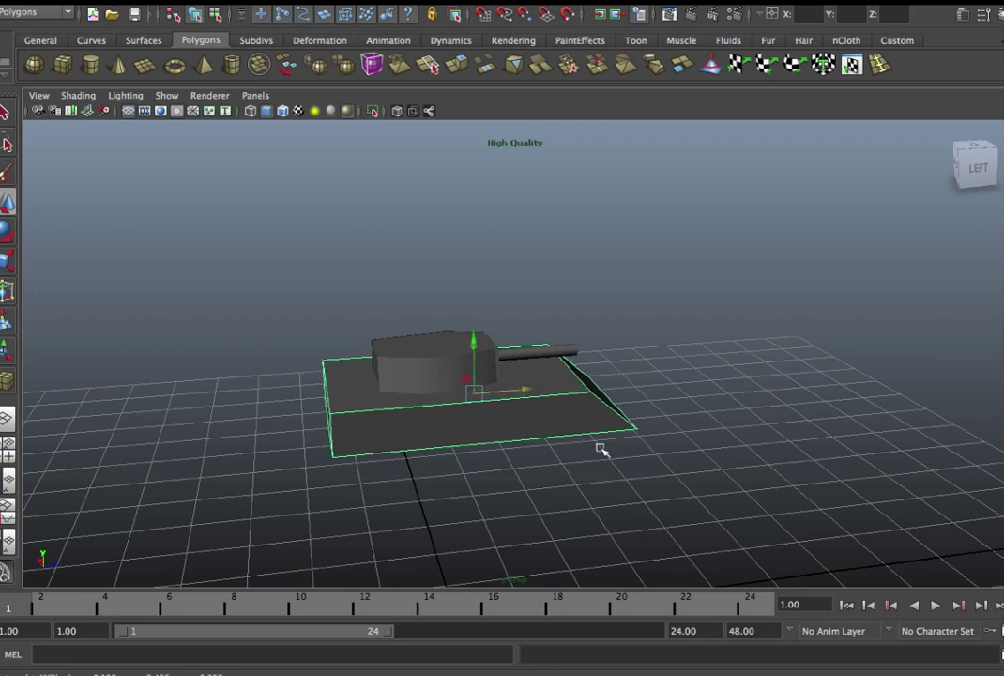
alt+drag(544, 433, 585, 405)
right_drag(585, 406, 588, 362)
click(611, 420)
- Nudge the hull's front edge slightly along X, then orbit to a flatter side view
drag(657, 420, 661, 423)
alt+drag(585, 425, 548, 405)
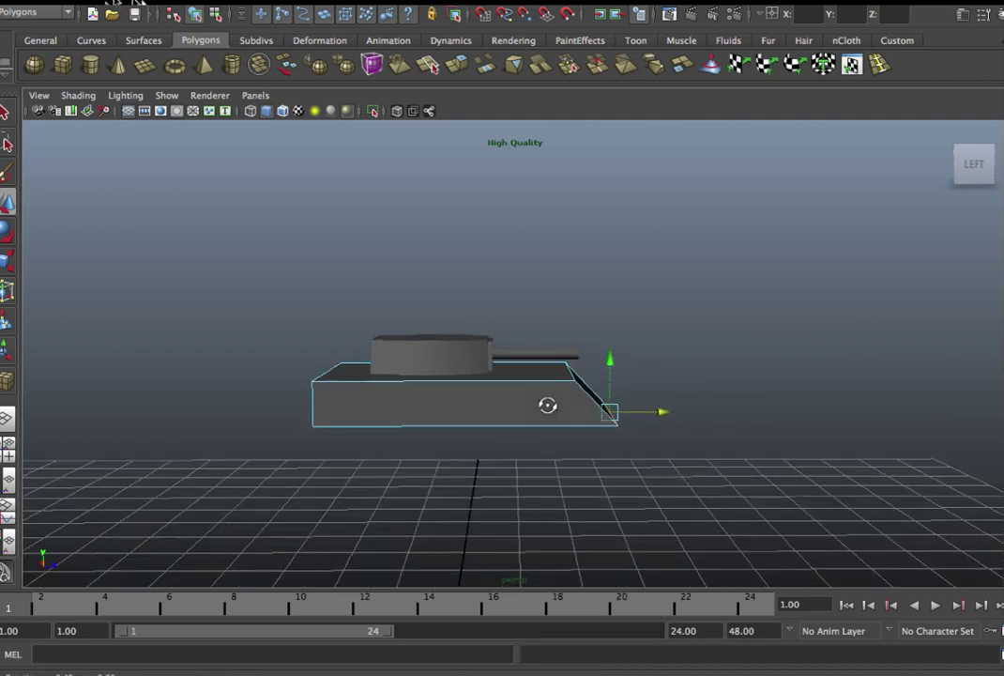
right_click(570, 410)
mouse_move(666, 468)
alt+mouse_down()
mouse_move(686, 497)
mouse_move(669, 425)
mouse_move(647, 439)
alt+mouse_up()
- Select the gun barrel, inspect the tank from above, then select the hull
click(521, 354)
right_drag(516, 353, 558, 326)
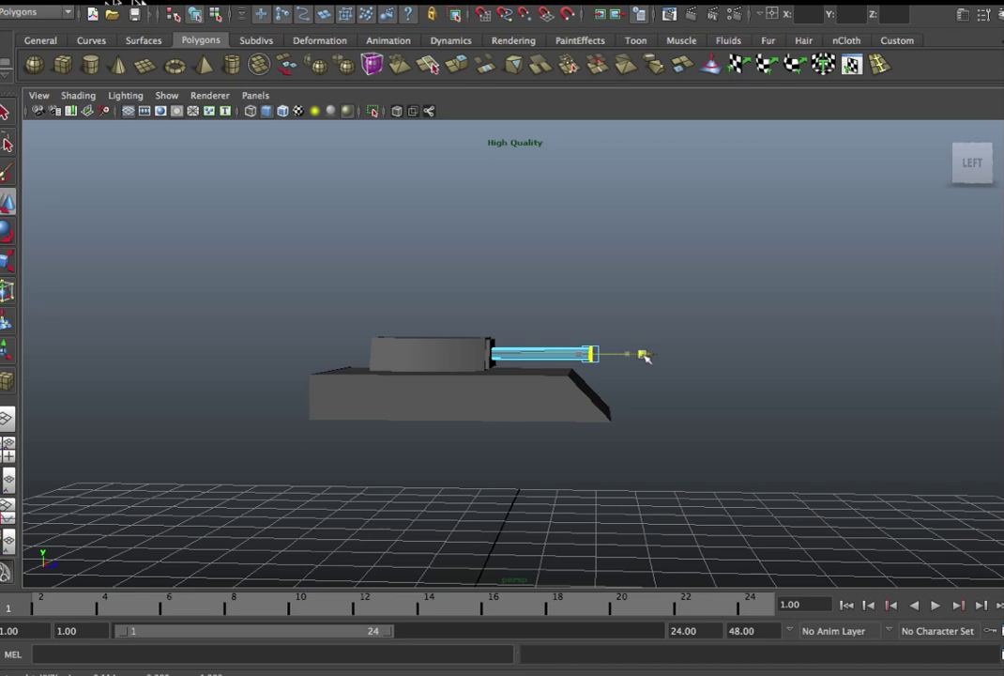
mouse_move(646, 356)
alt+mouse_down()
mouse_move(522, 394)
mouse_move(520, 414)
alt+mouse_up()
mouse_move(340, 386)
alt+mouse_down()
mouse_move(354, 371)
mouse_move(348, 378)
mouse_move(389, 406)
alt+mouse_up()
click(359, 408)
- Switch the hull to component editing and select its sloped front face
right_click(390, 409)
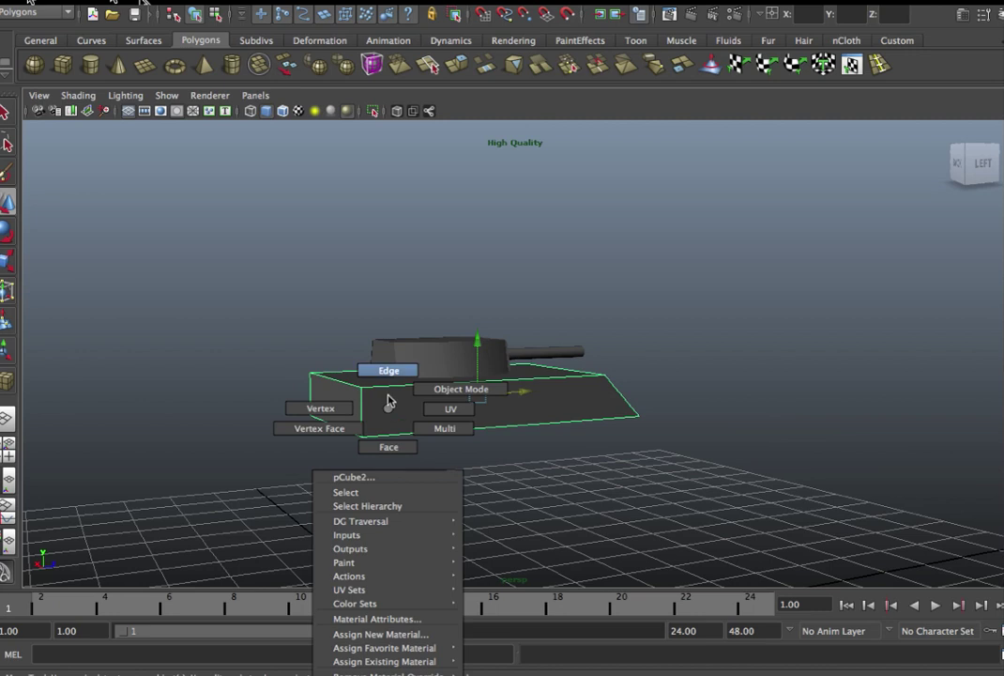
click(327, 422)
mouse_move(365, 458)
alt+mouse_down()
mouse_move(386, 419)
mouse_move(428, 406)
alt+mouse_up()
right_drag(442, 385, 450, 421)
mouse_move(469, 422)
alt+mouse_down()
mouse_move(481, 365)
mouse_move(472, 379)
alt+mouse_up()
click(466, 408)
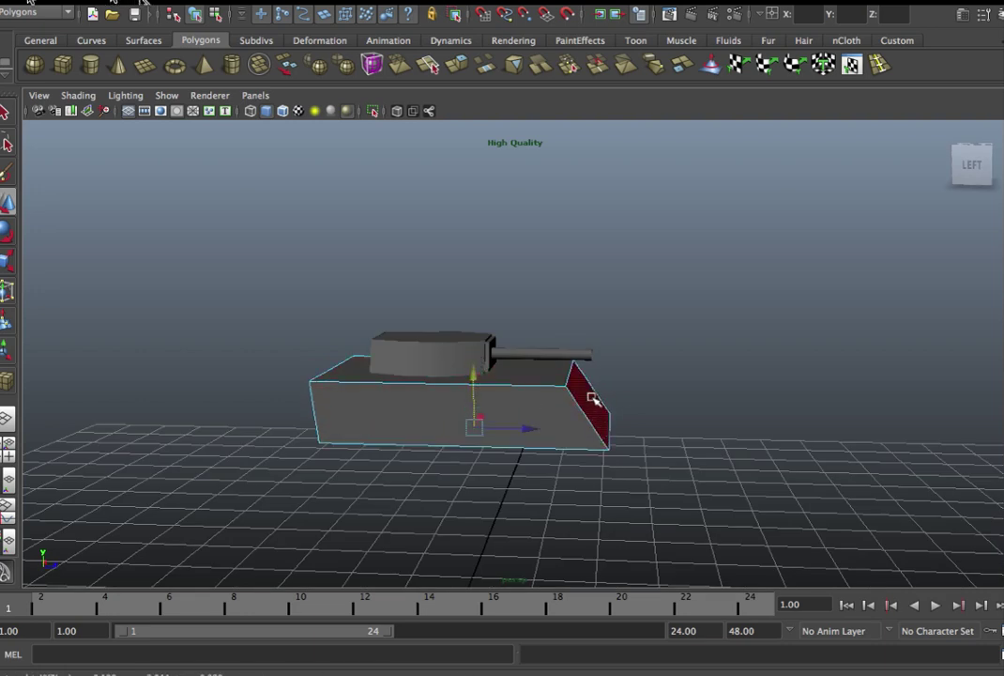
- Shift the top vertex of the hull's slanted front slightly back along X
right_drag(581, 387, 512, 381)
click(571, 370)
drag(629, 375, 621, 377)
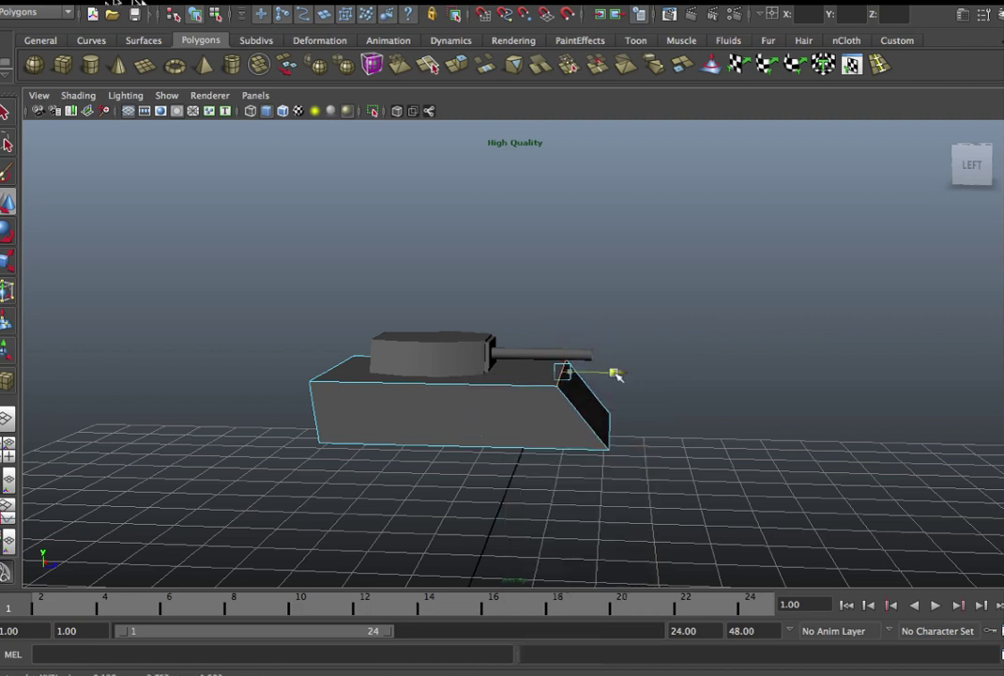
mouse_move(608, 384)
alt+mouse_down()
mouse_move(475, 460)
mouse_move(481, 467)
mouse_move(583, 393)
alt+mouse_up()
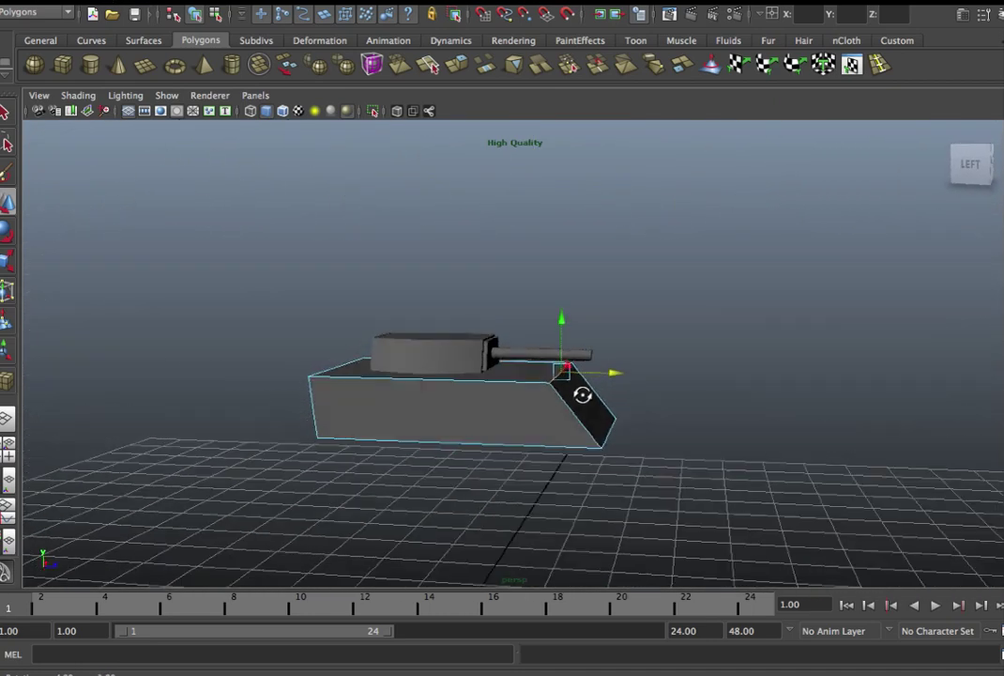
alt+drag(489, 419, 564, 413)
mouse_move(396, 444)
alt+mouse_down()
mouse_move(506, 502)
mouse_move(408, 457)
mouse_move(372, 522)
mouse_move(357, 492)
mouse_move(712, 112)
alt+mouse_up()
click(871, 70)
- Add two edge loops around the lower hull and spread them toward its ends
drag(528, 383, 612, 419)
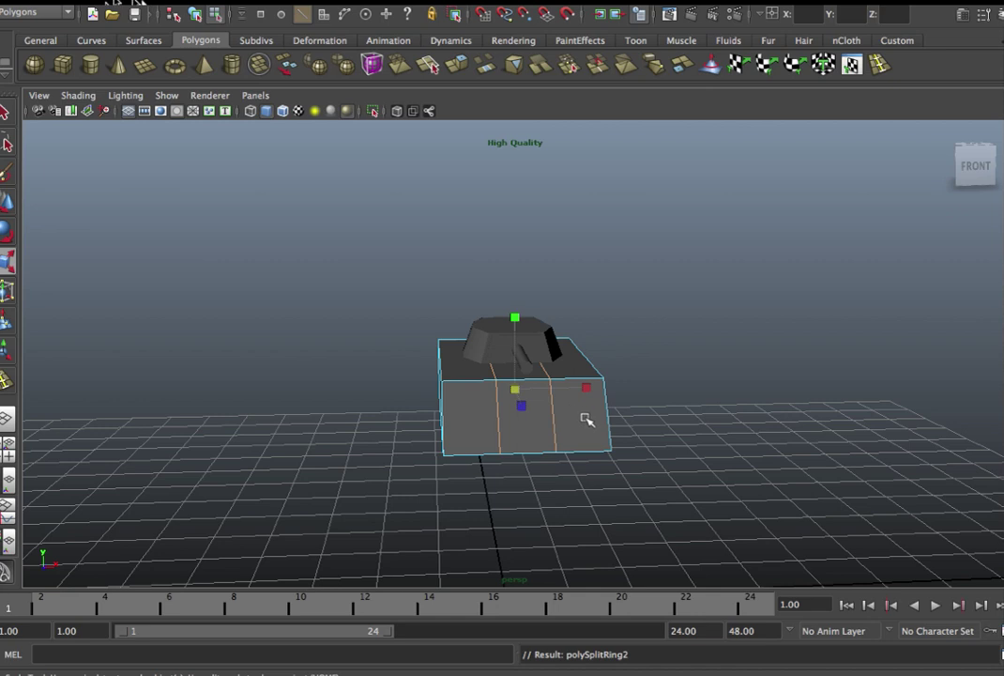
mouse_move(589, 390)
mouse_down()
mouse_move(612, 383)
mouse_move(604, 397)
mouse_up()
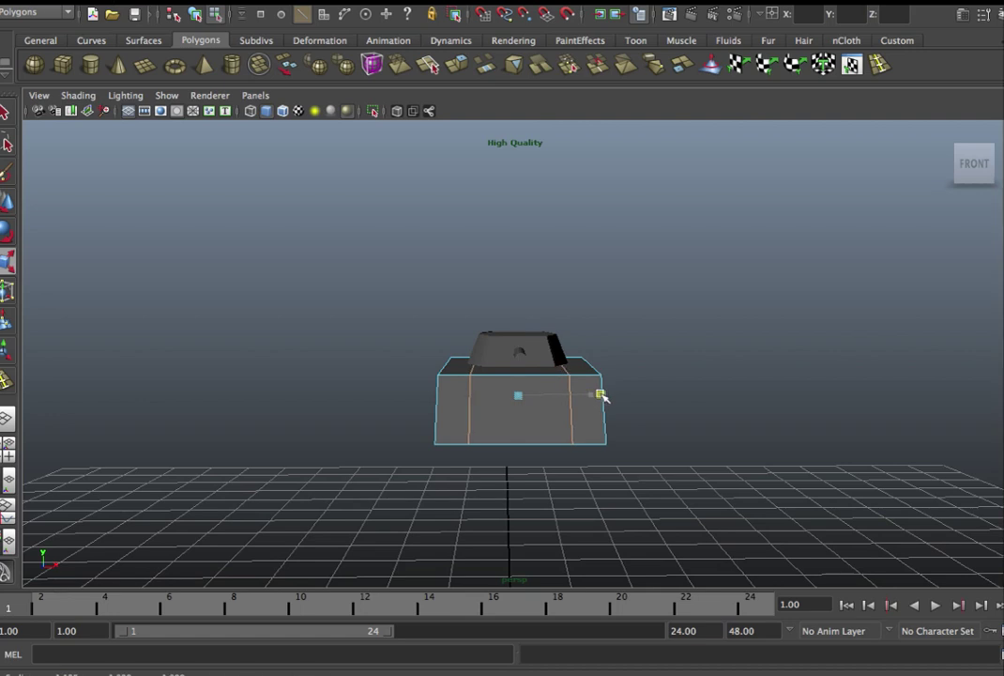
key(q)
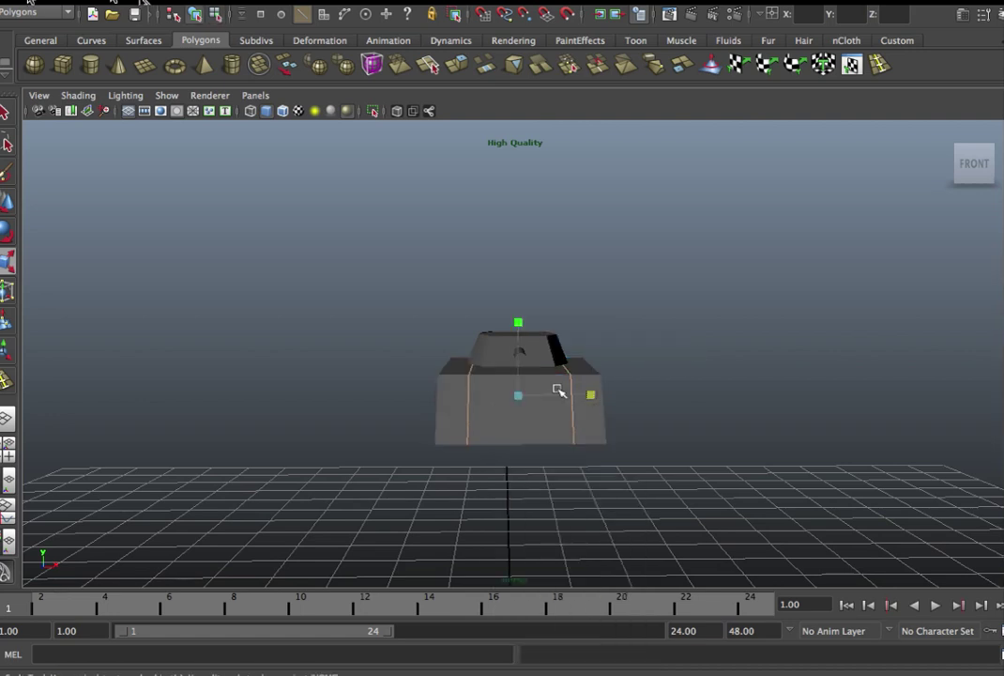
key(F8)
key(w)
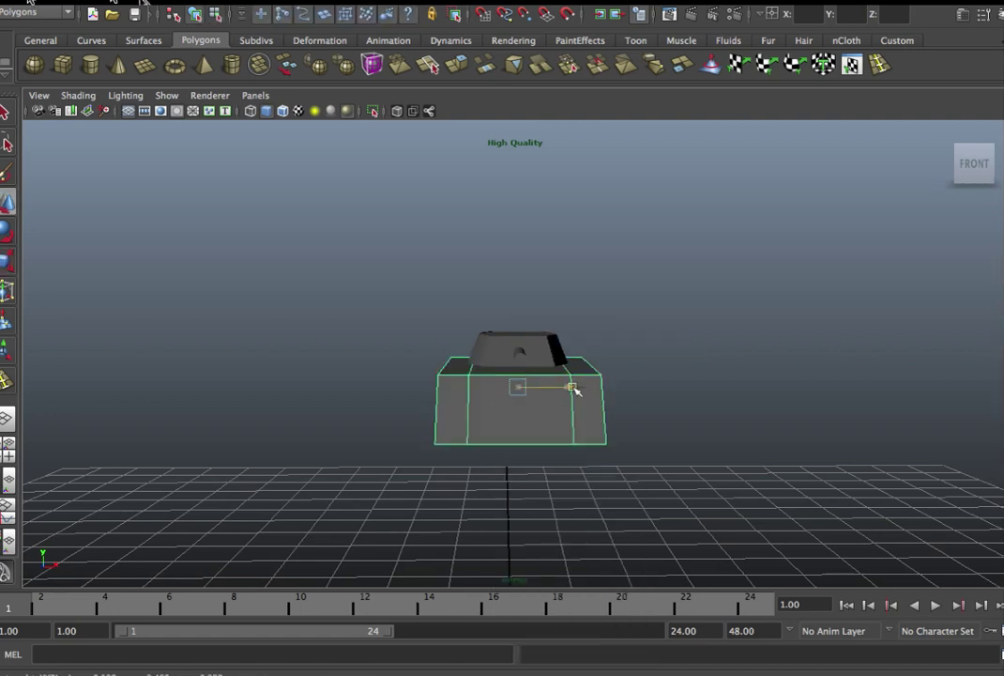
alt+drag(576, 390, 555, 397)
right_drag(540, 395, 545, 431)
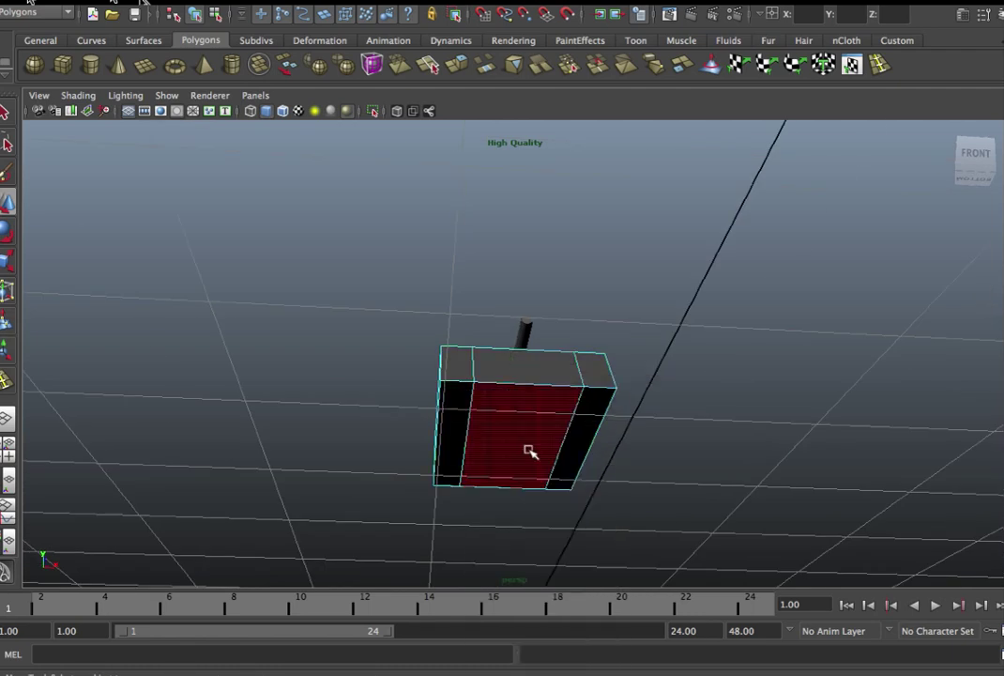
- Extrude the hull's bottom face downward into a lower block
click(531, 452)
click(456, 64)
alt+drag(413, 201, 499, 448)
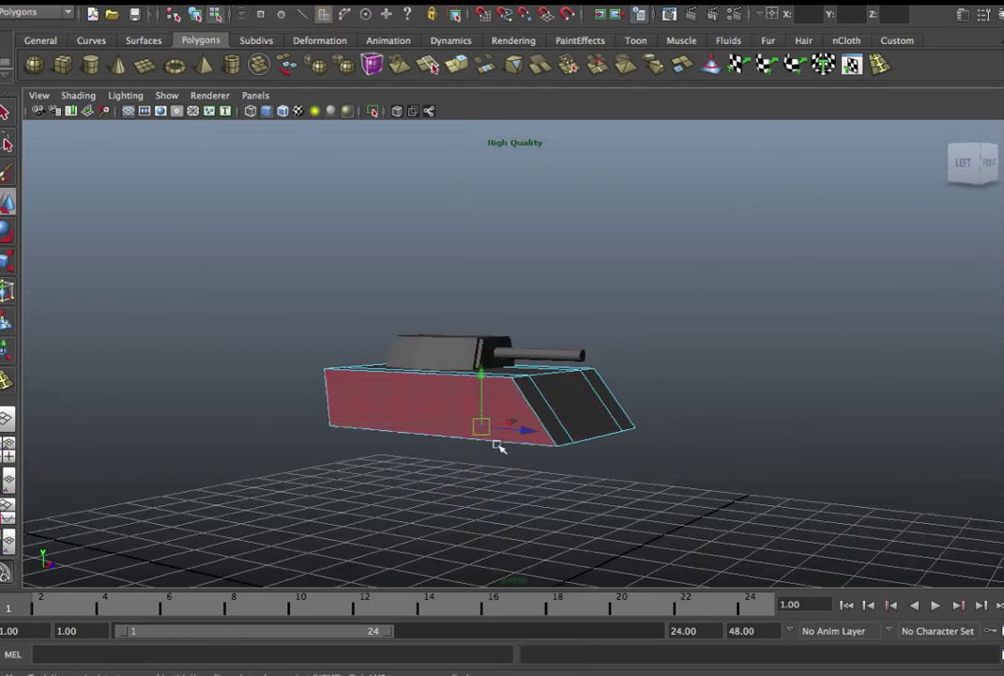
mouse_move(485, 380)
mouse_down()
mouse_move(475, 408)
mouse_move(518, 381)
mouse_move(545, 388)
mouse_move(566, 419)
mouse_up()
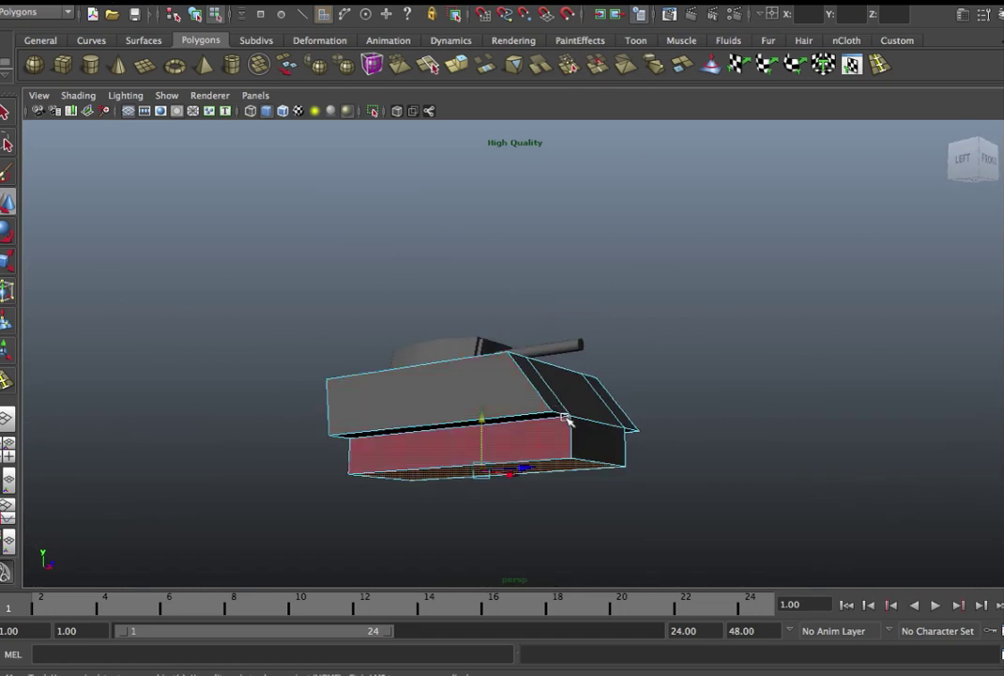
scroll(561, 420, down, 5)
scroll(578, 437, up, 8)
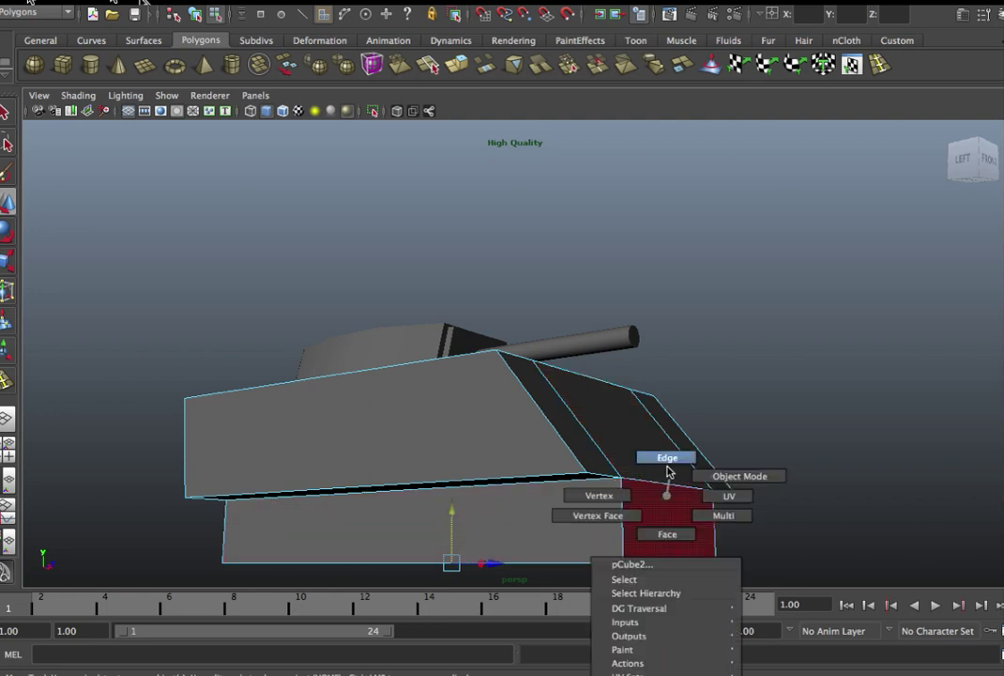
- Select the lower block's rear edge in Edge mode and frame the view on it
right_drag(666, 495, 655, 552)
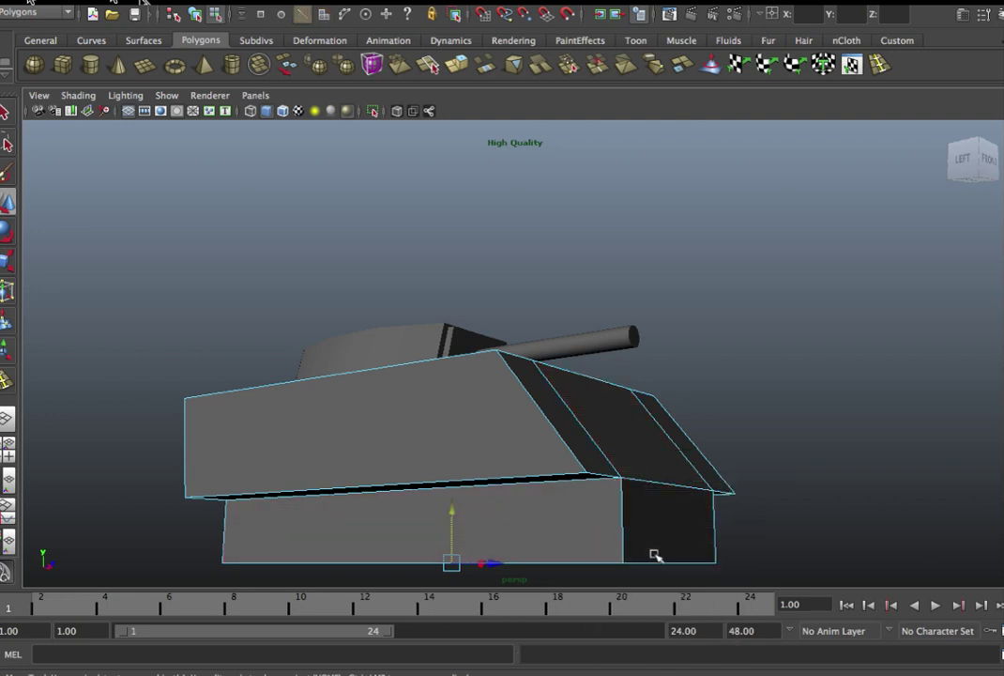
key(f)
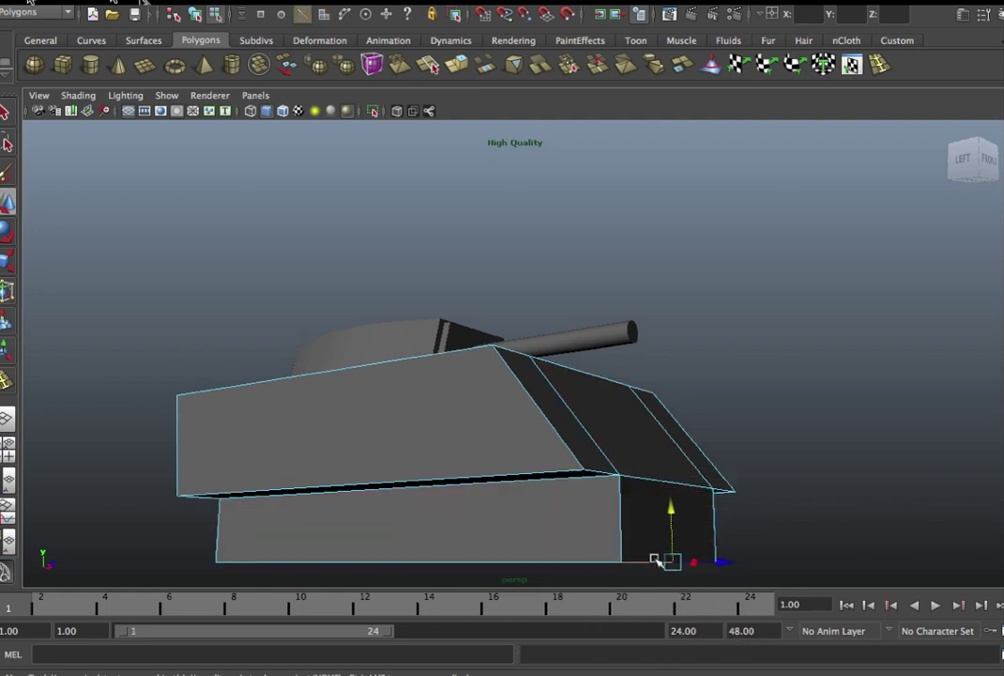
mouse_move(648, 533)
alt+mouse_down()
mouse_move(615, 392)
mouse_move(577, 366)
alt+mouse_up()
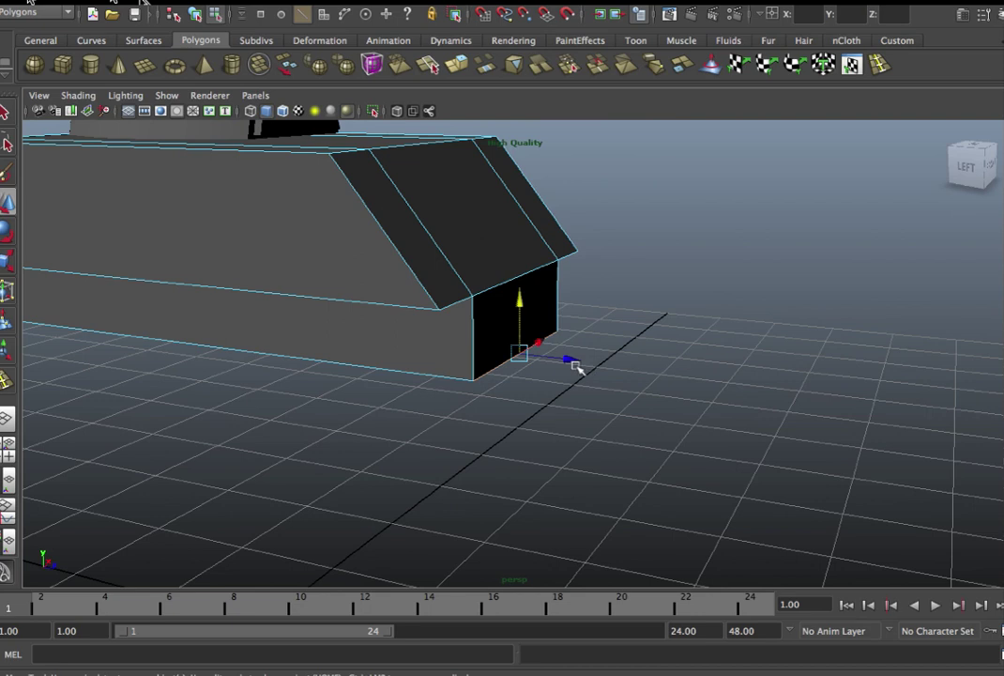
- Move the rear bottom edge and the opposite end edge inward along X so both ends slope
click(595, 381)
click(516, 354)
drag(570, 355, 543, 357)
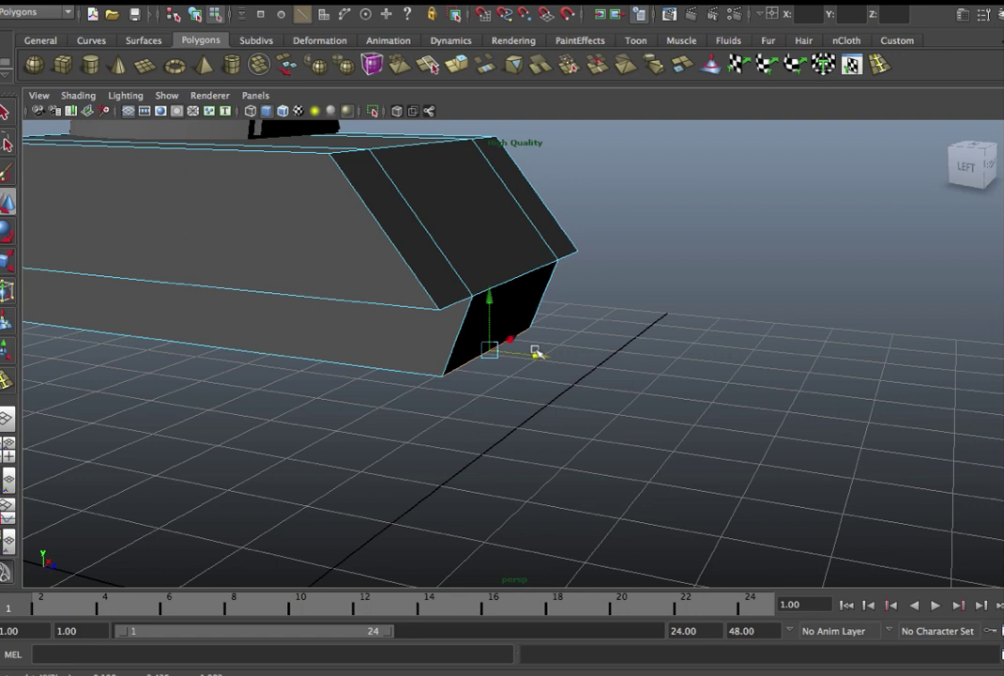
mouse_move(502, 373)
alt+mouse_down()
mouse_move(318, 383)
mouse_move(392, 381)
mouse_move(529, 399)
mouse_move(544, 410)
mouse_move(518, 399)
alt+mouse_up()
click(448, 347)
drag(501, 336, 513, 332)
alt+right_drag(512, 332, 603, 347)
mouse_move(598, 348)
alt+mouse_down()
mouse_move(408, 347)
mouse_move(537, 371)
mouse_move(502, 366)
mouse_move(399, 386)
mouse_move(469, 381)
alt+mouse_up()
click(59, 64)
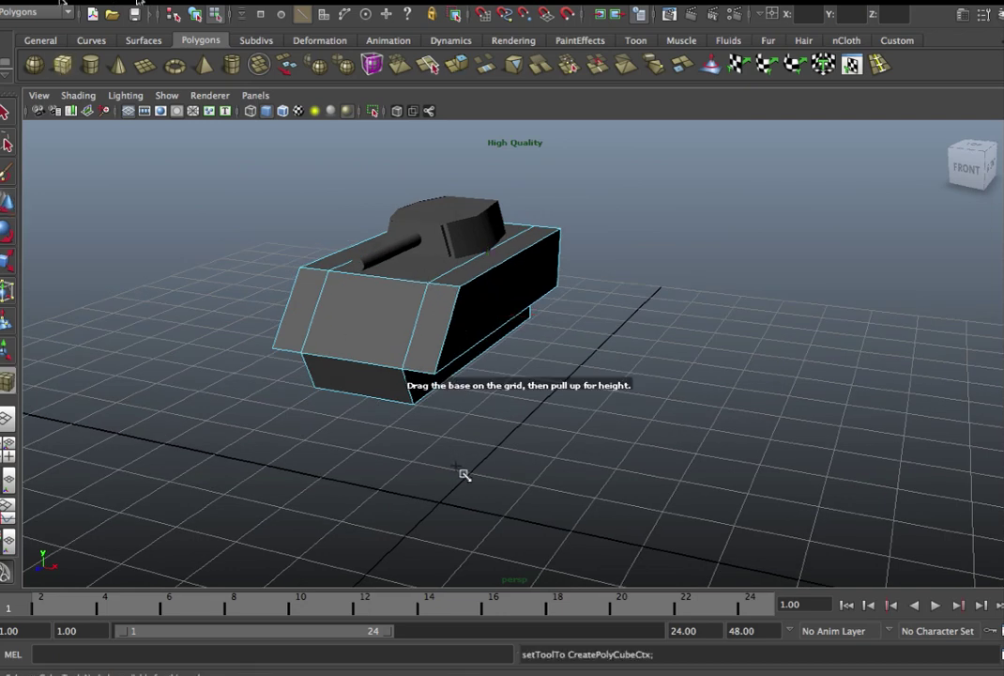
- Create a polygon cube, raise it, and narrow it along X in the top view
click(474, 497)
drag(485, 457, 496, 370)
mouse_move(600, 432)
alt+mouse_down()
mouse_move(497, 433)
mouse_move(508, 457)
alt+mouse_up()
key(space)
key(space)
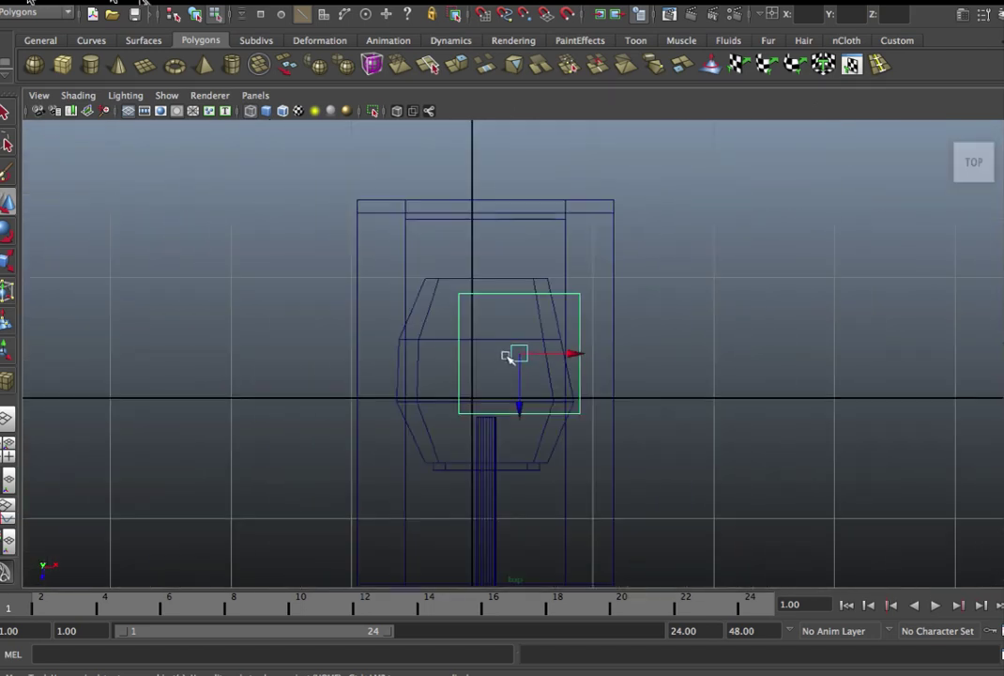
scroll(511, 354, down, 3)
key(e)
key(r)
mouse_move(589, 355)
mouse_down()
mouse_move(550, 353)
mouse_move(558, 308)
mouse_up()
key(w)
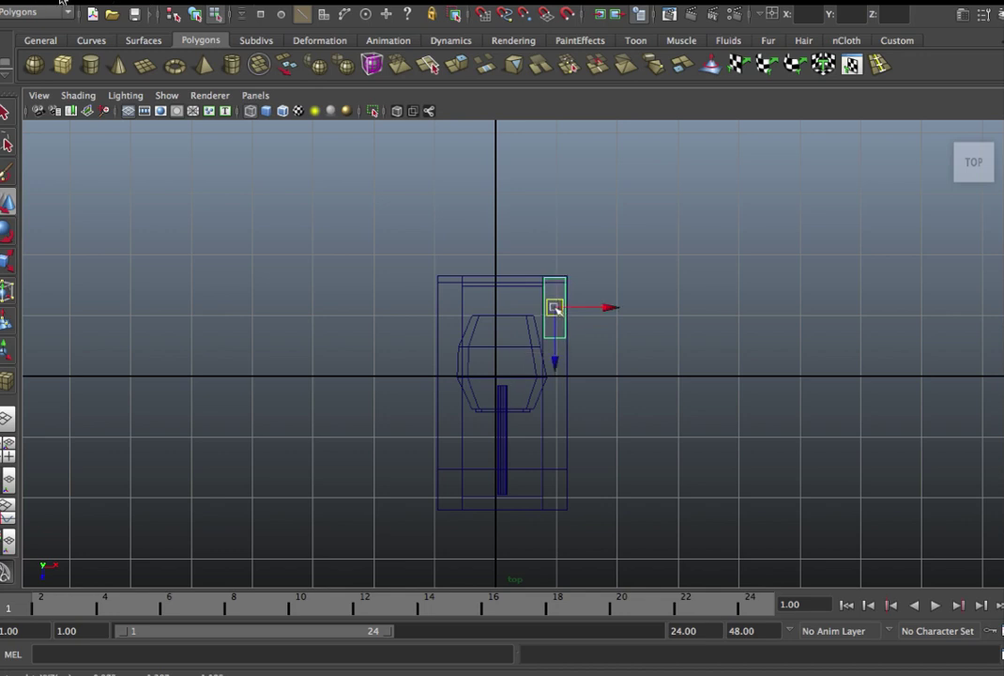
- Stretch the box lengthwise along the hull and raise its bottom edge to flatten it
right_drag(562, 332, 646, 374)
click(556, 338)
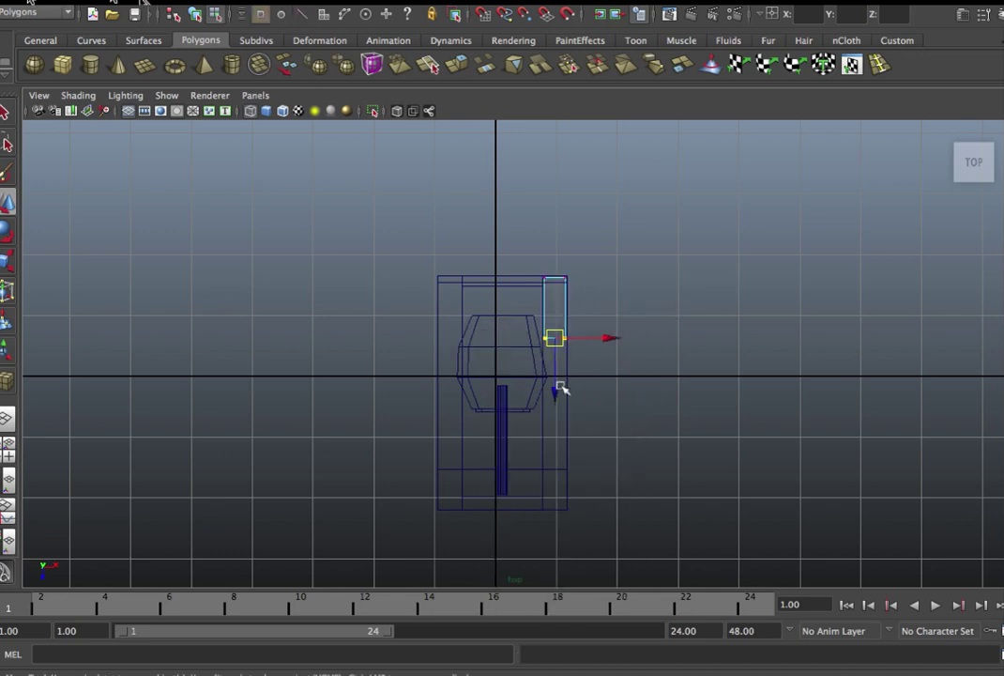
drag(556, 394, 559, 558)
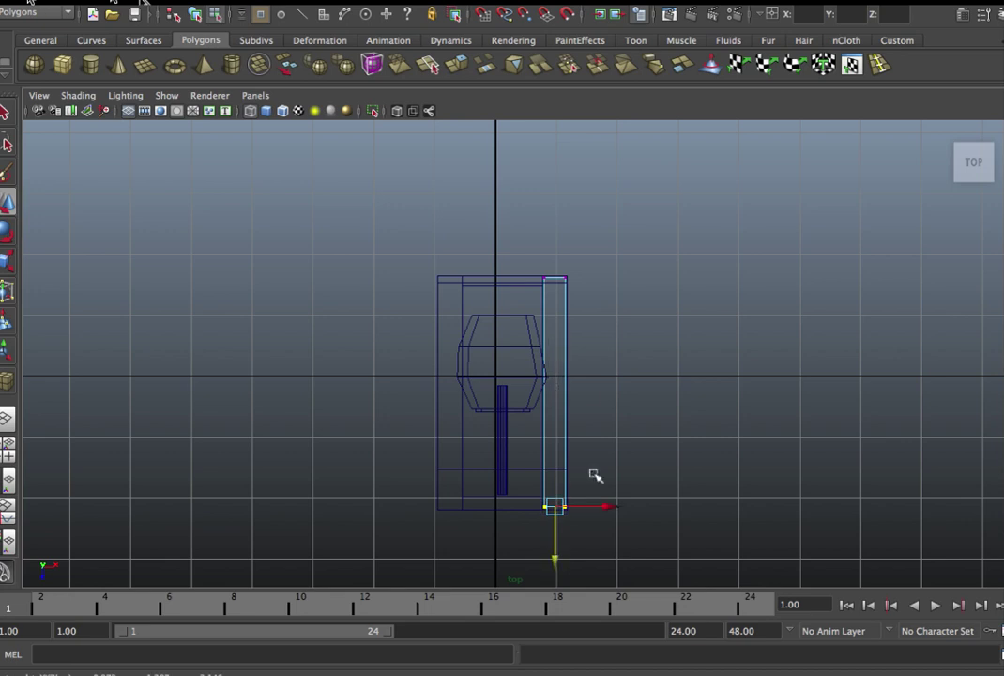
key(space)
key(space)
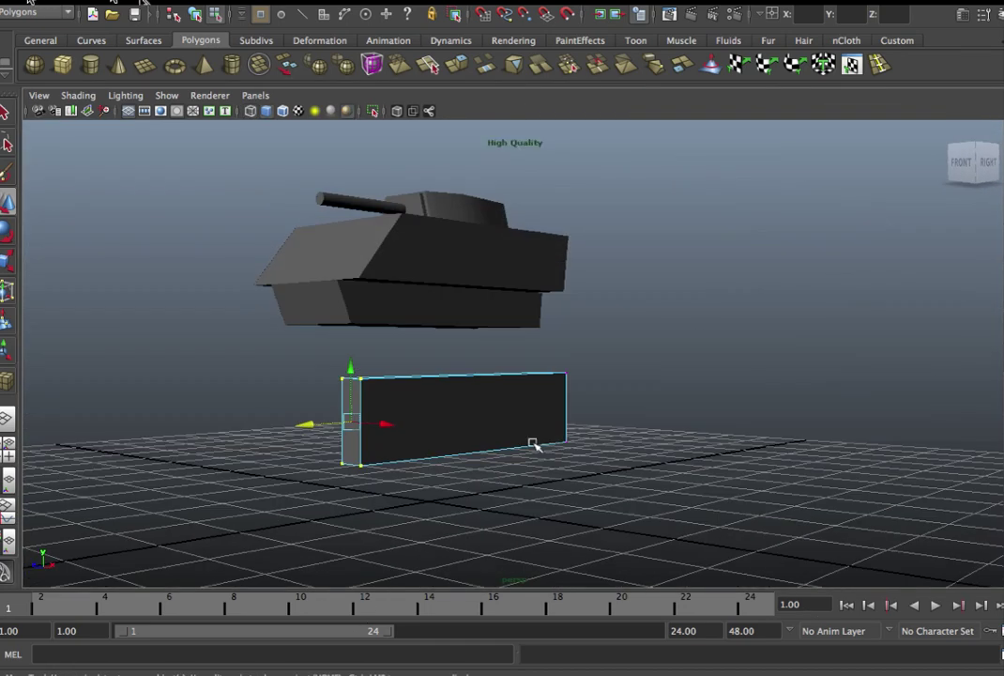
drag(567, 549, 225, 426)
mouse_move(693, 486)
alt+mouse_down()
mouse_move(660, 522)
mouse_move(163, 394)
alt+mouse_up()
drag(438, 392, 441, 356)
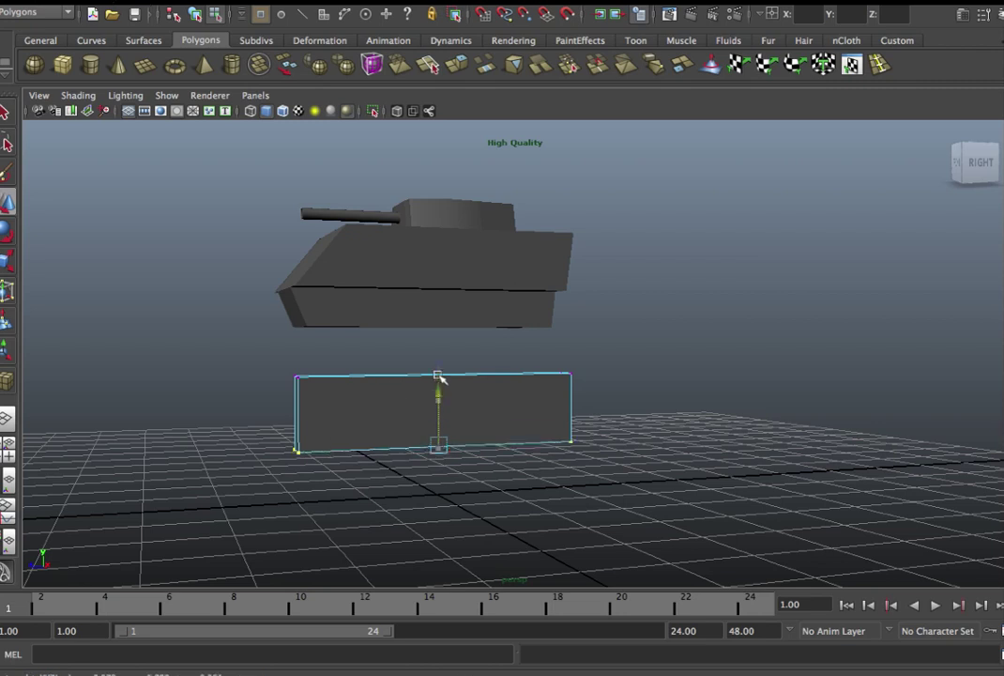
right_drag(381, 406, 386, 395)
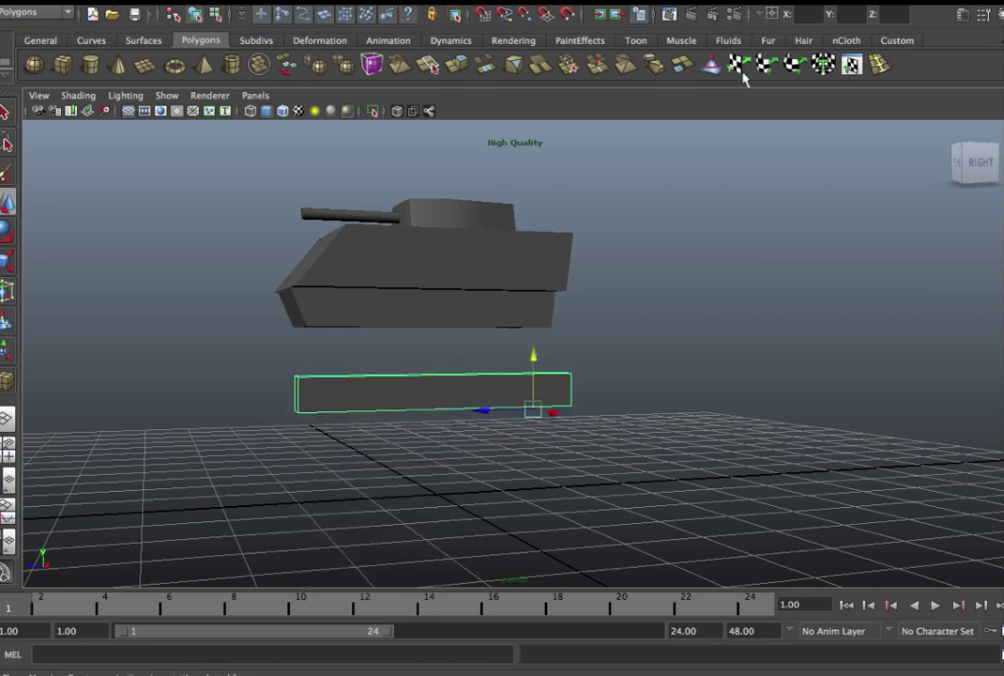
- Center the box's pivot and position it against the underside of the hull's left side
click(150, 2)
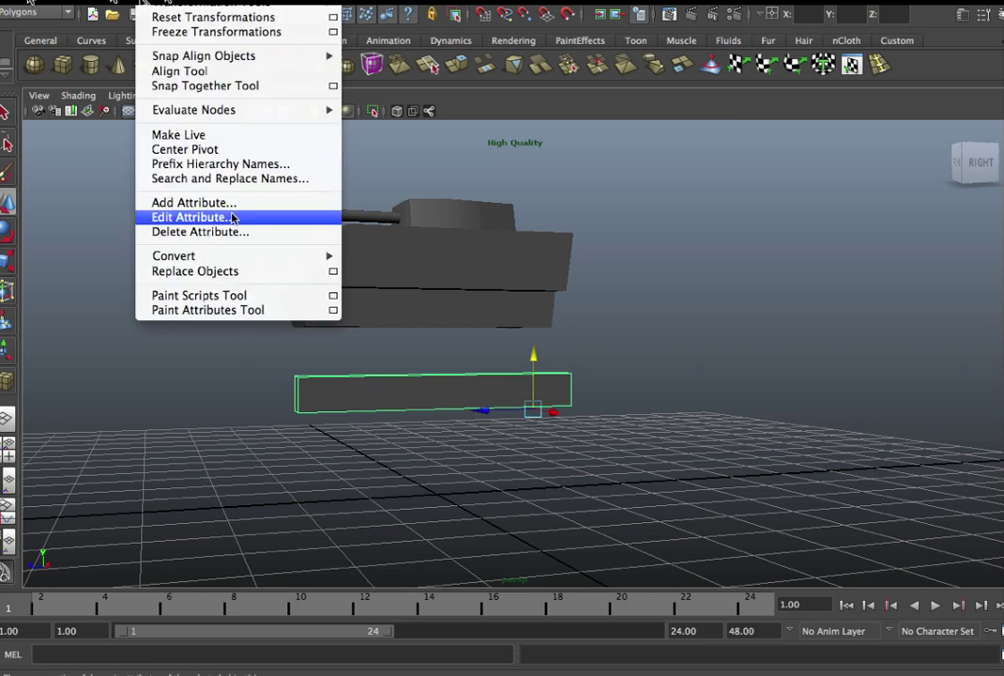
click(237, 151)
mouse_move(438, 341)
mouse_down()
mouse_move(438, 258)
mouse_move(490, 319)
mouse_up()
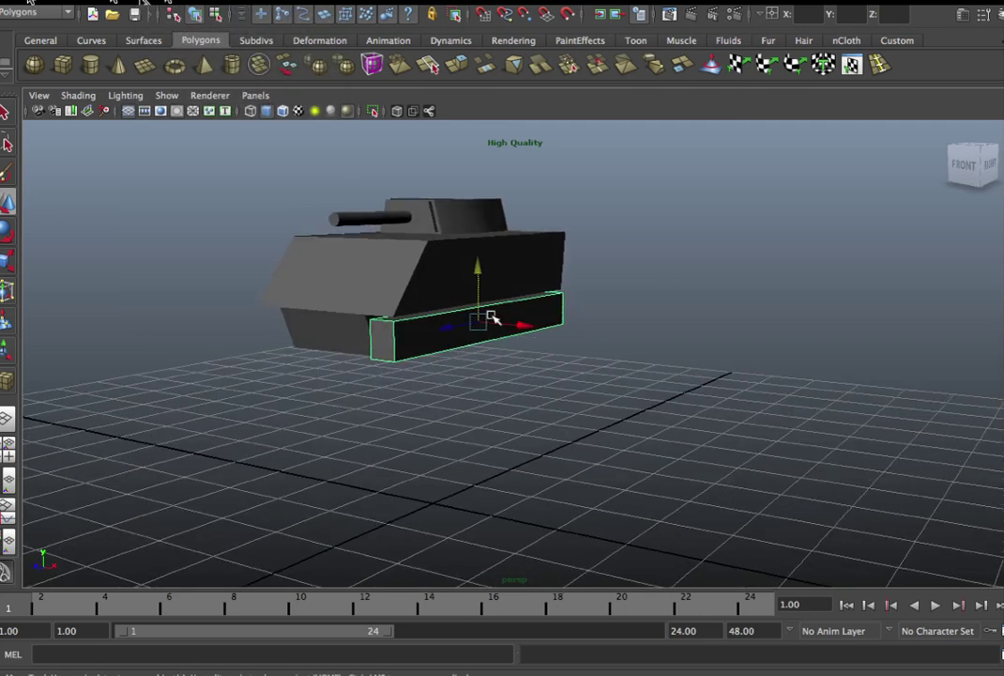
key(f)
alt+drag(359, 411, 480, 394)
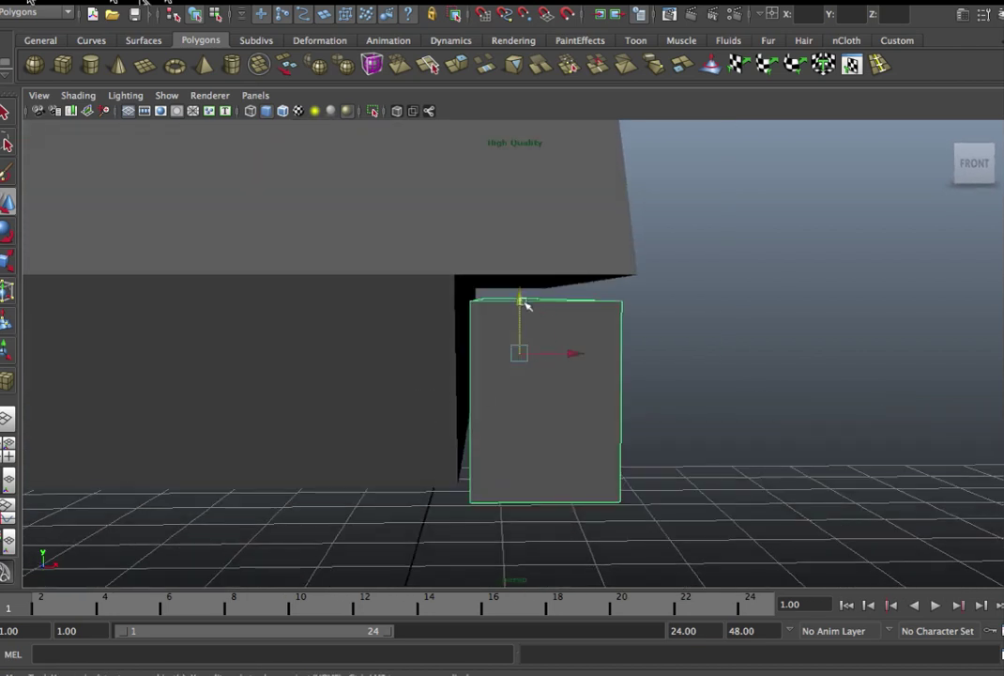
drag(526, 303, 521, 292)
scroll(528, 344, up, 3)
scroll(529, 347, down, 10)
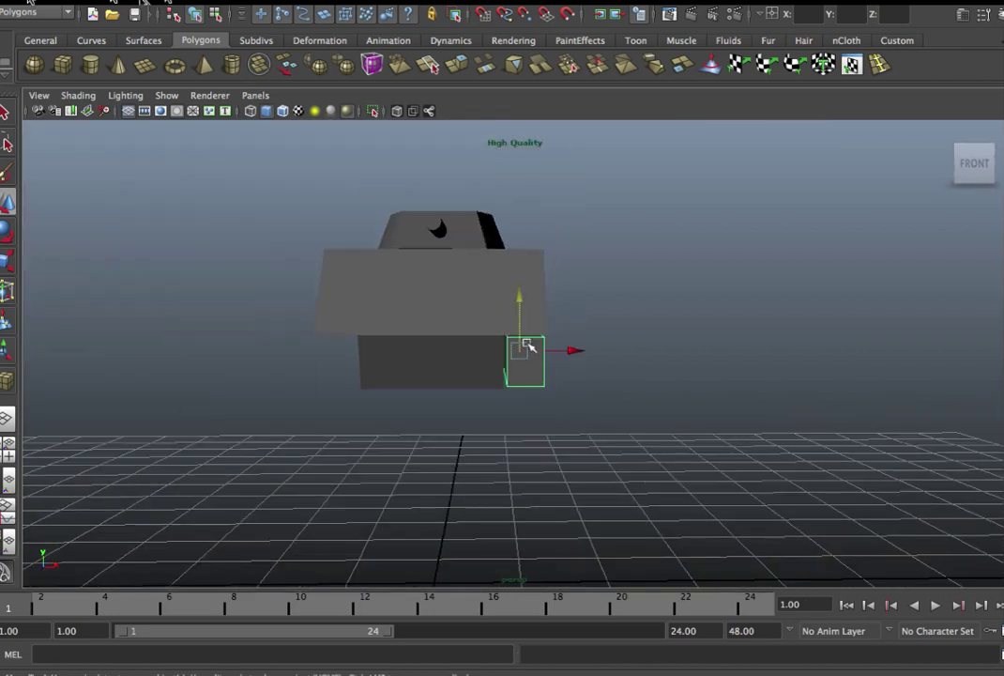
drag(573, 350, 416, 373)
mouse_move(425, 414)
alt+mouse_down()
mouse_move(449, 403)
mouse_move(411, 406)
mouse_move(481, 424)
mouse_move(516, 410)
mouse_move(441, 385)
mouse_move(471, 405)
mouse_move(475, 349)
alt+mouse_up()
right_drag(475, 350, 475, 386)
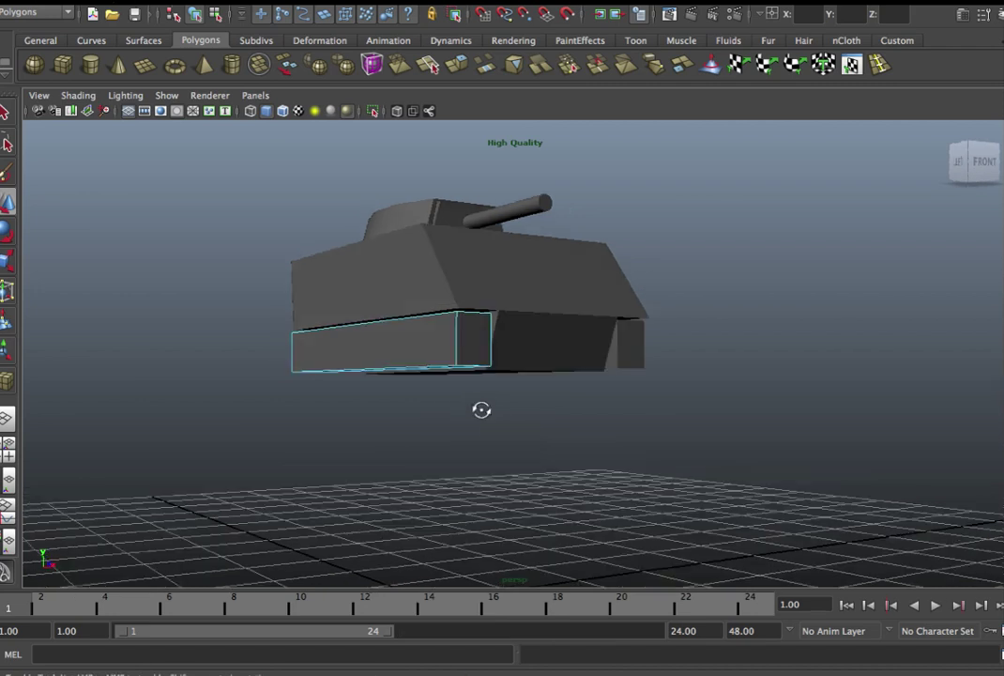
- Select both track boxes' bottom faces and extrude them down below the hull
alt+drag(480, 408, 381, 347)
click(381, 347)
shift+click(580, 320)
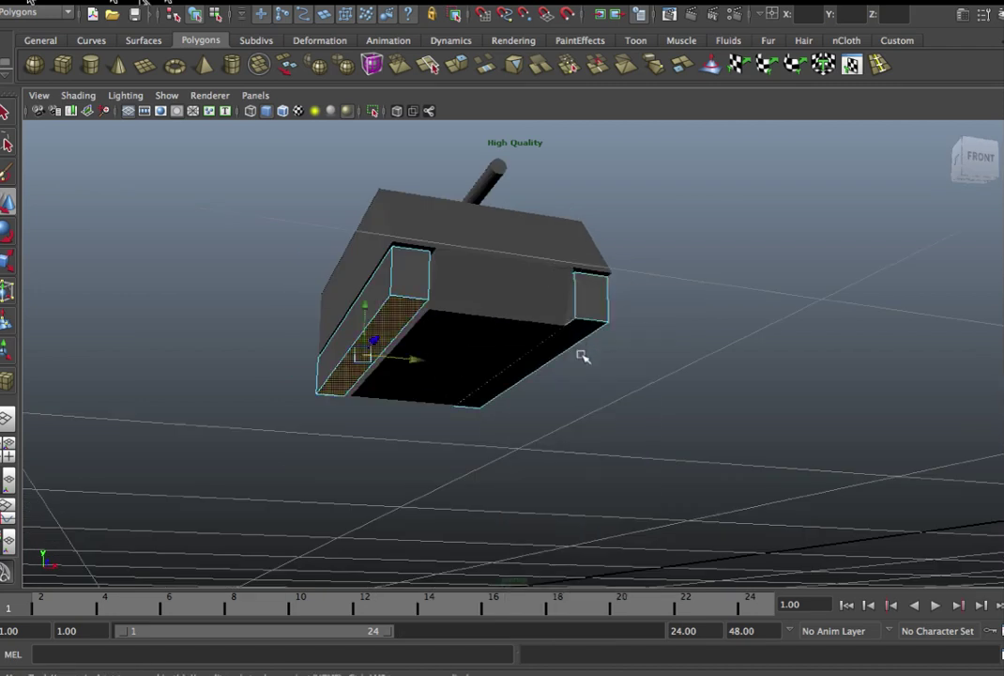
shift+click(567, 344)
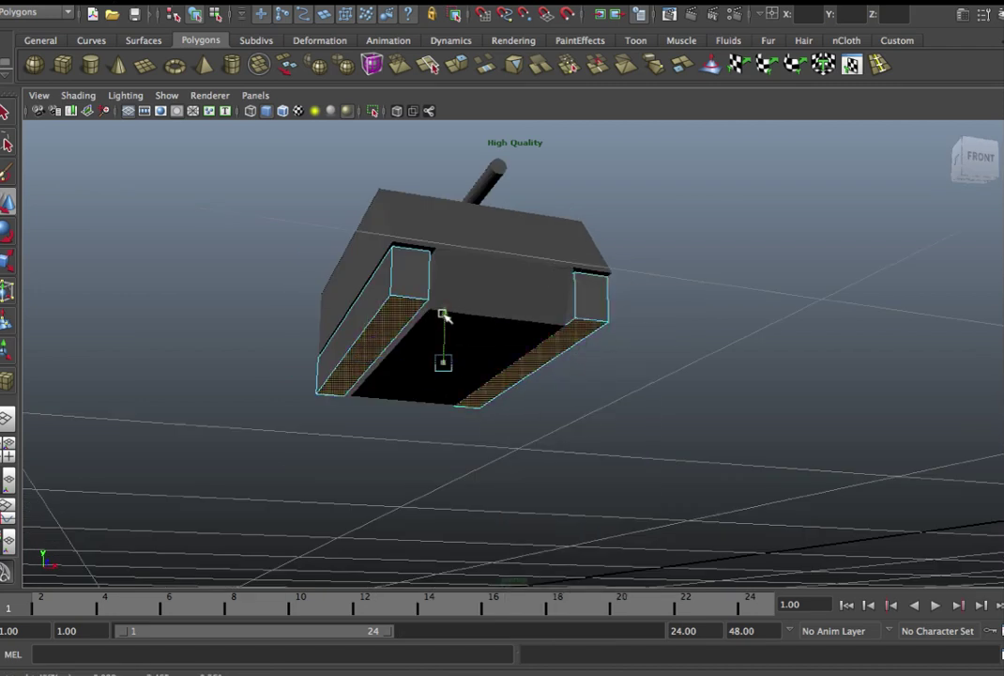
drag(443, 315, 444, 326)
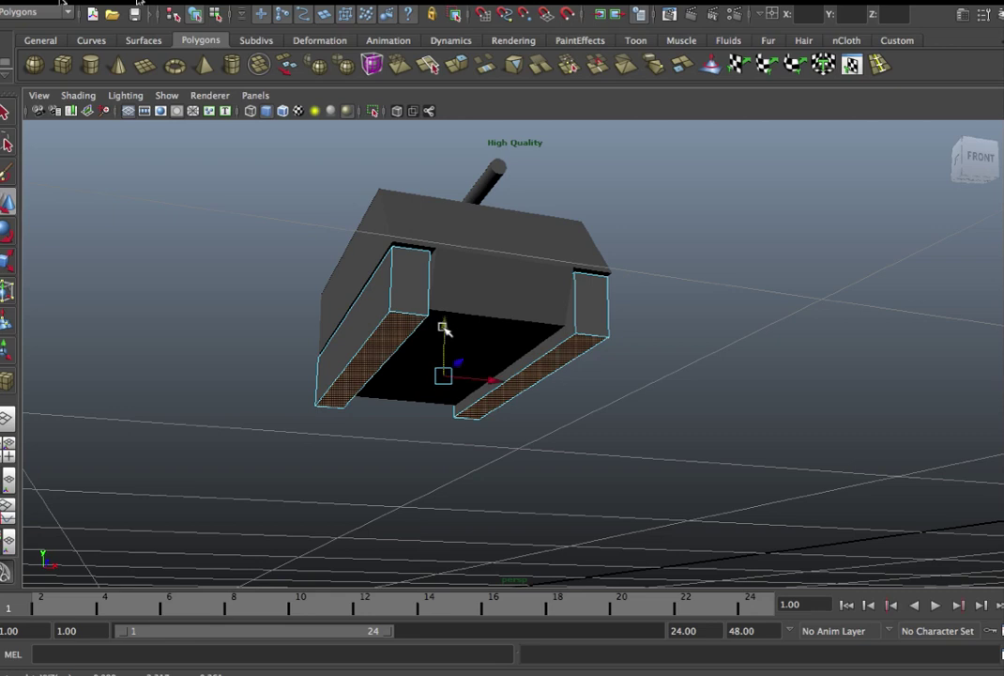
mouse_move(445, 326)
mouse_down()
mouse_move(661, 345)
mouse_move(796, 330)
mouse_move(601, 346)
mouse_move(544, 339)
mouse_move(544, 366)
mouse_move(333, 395)
mouse_up()
right_click(549, 349)
right_drag(292, 370, 370, 350)
mouse_move(588, 392)
alt+mouse_down()
mouse_move(539, 448)
mouse_move(668, 467)
mouse_move(687, 344)
alt+mouse_up()
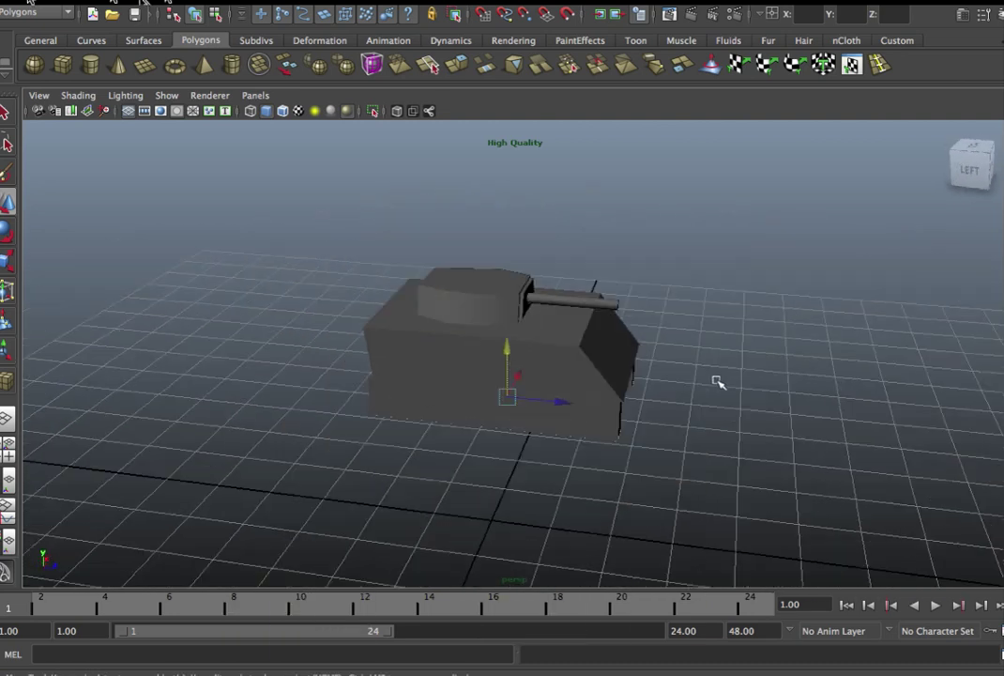
- Scale the gun barrel thinner, then stretch it longer along its axis
mouse_move(717, 381)
alt+mouse_down()
mouse_move(686, 332)
mouse_move(780, 352)
mouse_move(667, 394)
mouse_move(583, 336)
mouse_move(702, 343)
alt+mouse_up()
click(661, 292)
alt+right_drag(690, 336, 775, 399)
alt+right_drag(856, 397, 849, 330)
mouse_move(850, 331)
alt+mouse_down()
mouse_move(653, 379)
mouse_move(568, 376)
alt+mouse_up()
key(r)
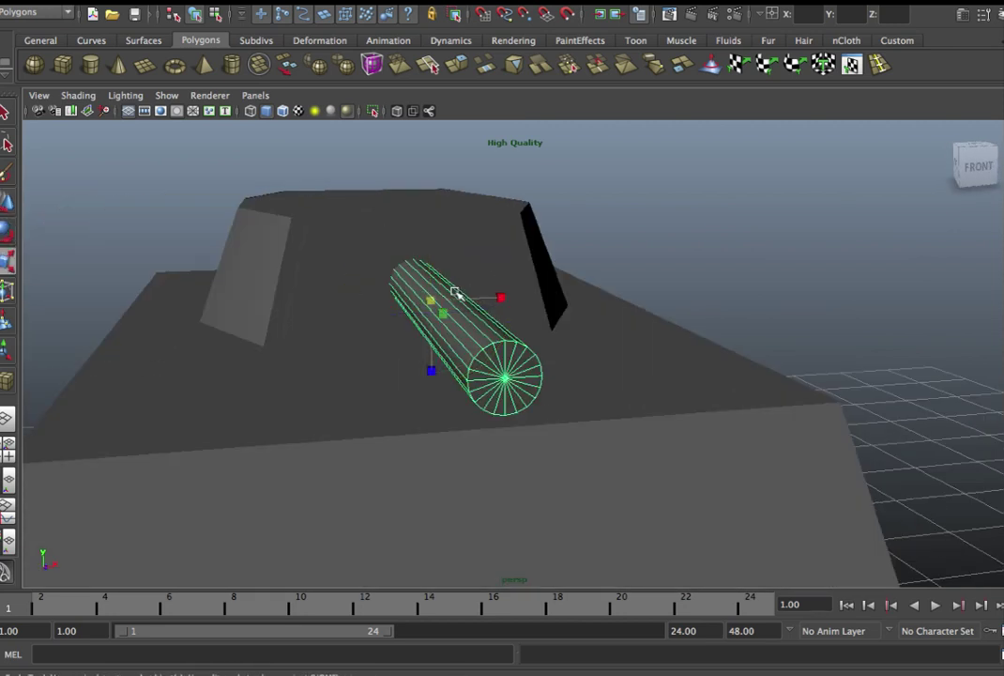
mouse_move(430, 298)
mouse_down()
mouse_move(320, 310)
mouse_move(565, 318)
mouse_move(530, 358)
mouse_up()
drag(394, 349, 428, 348)
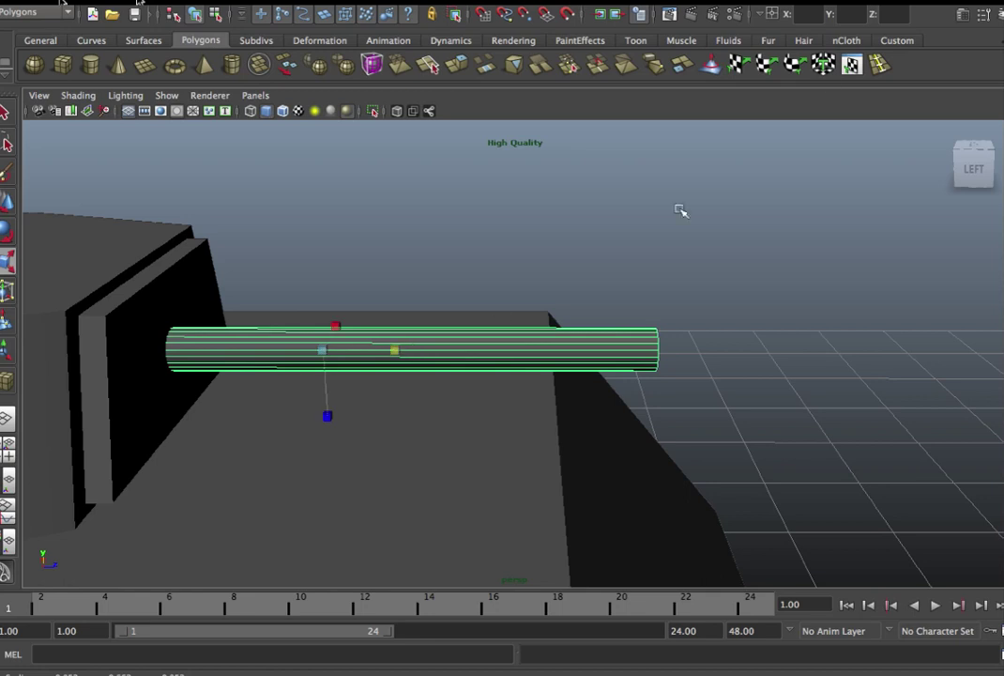
click(878, 67)
- Set the Insert Edge Loop Tool options to relative distance from the edge
double_click(7, 382)
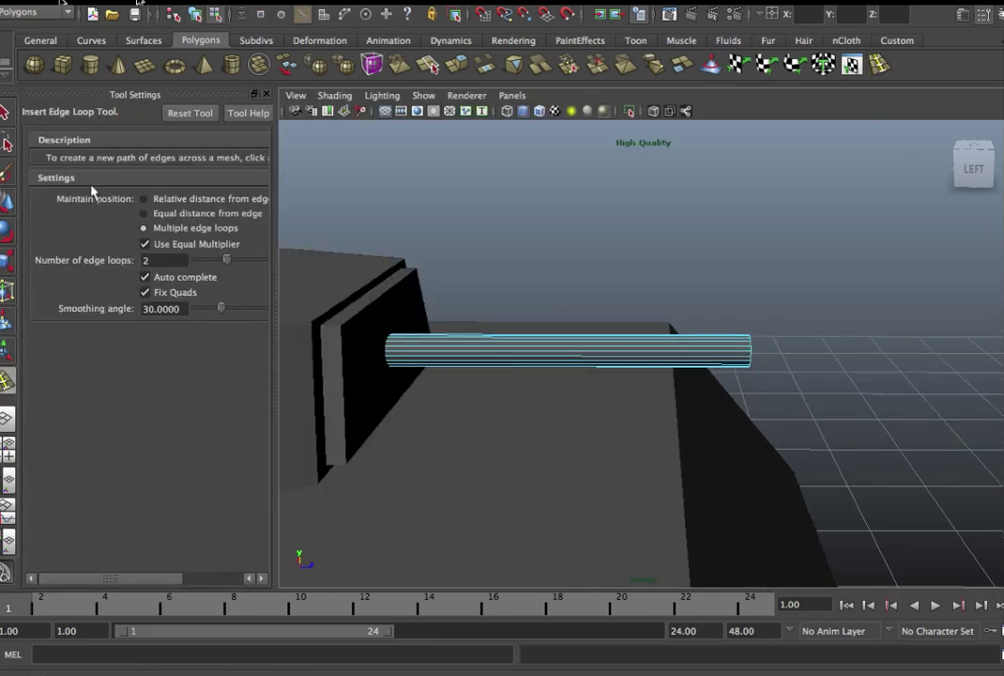
click(160, 201)
click(266, 94)
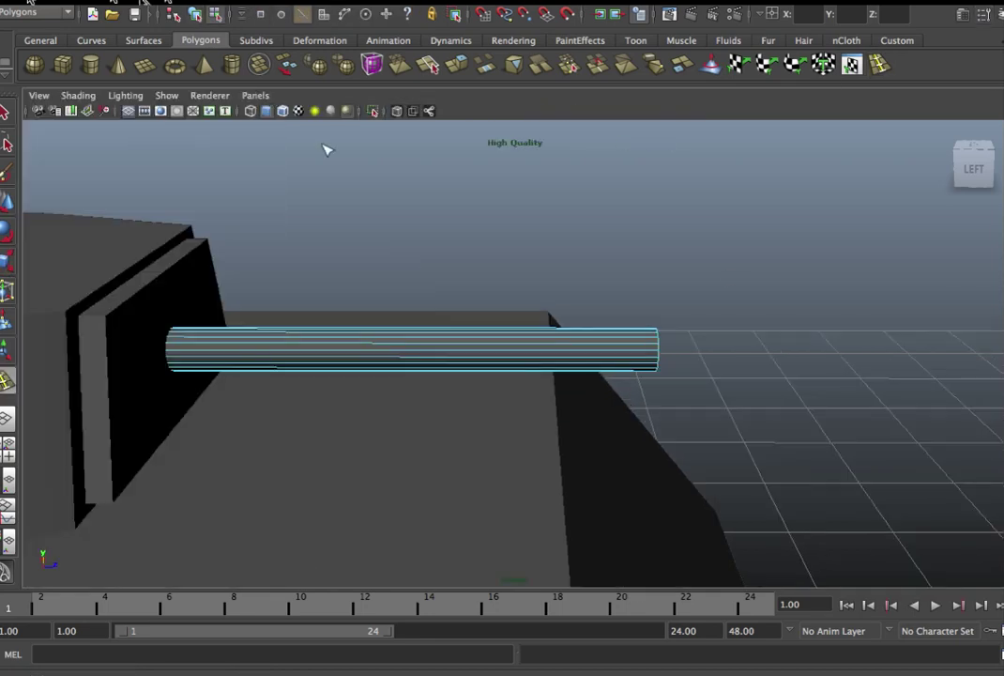
- Insert two edge loops near the barrel tip and select the end section's faces
click(597, 340)
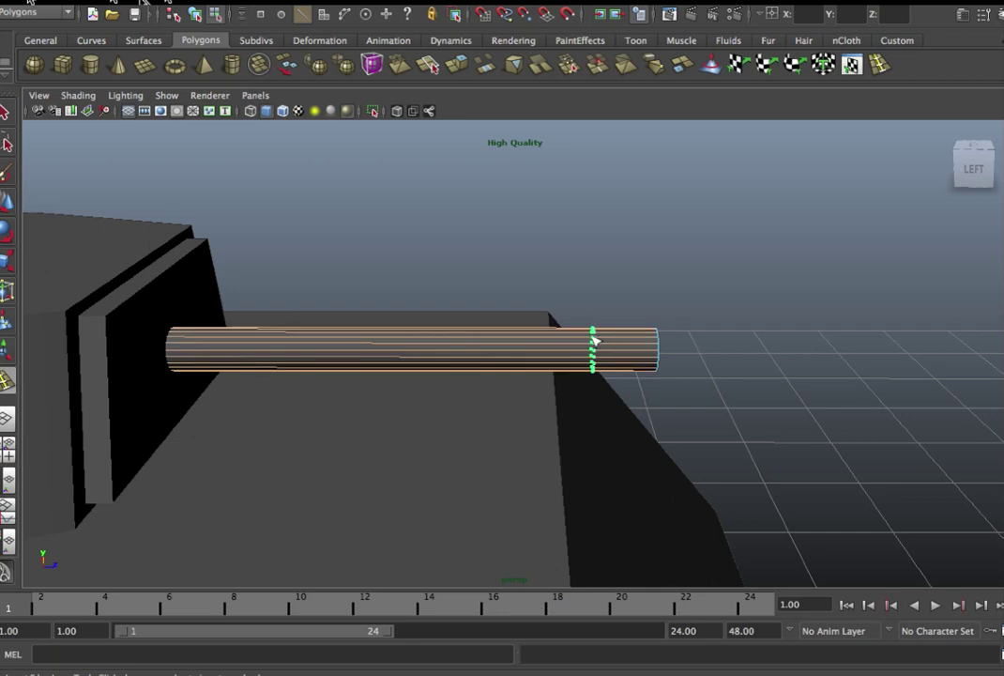
click(605, 341)
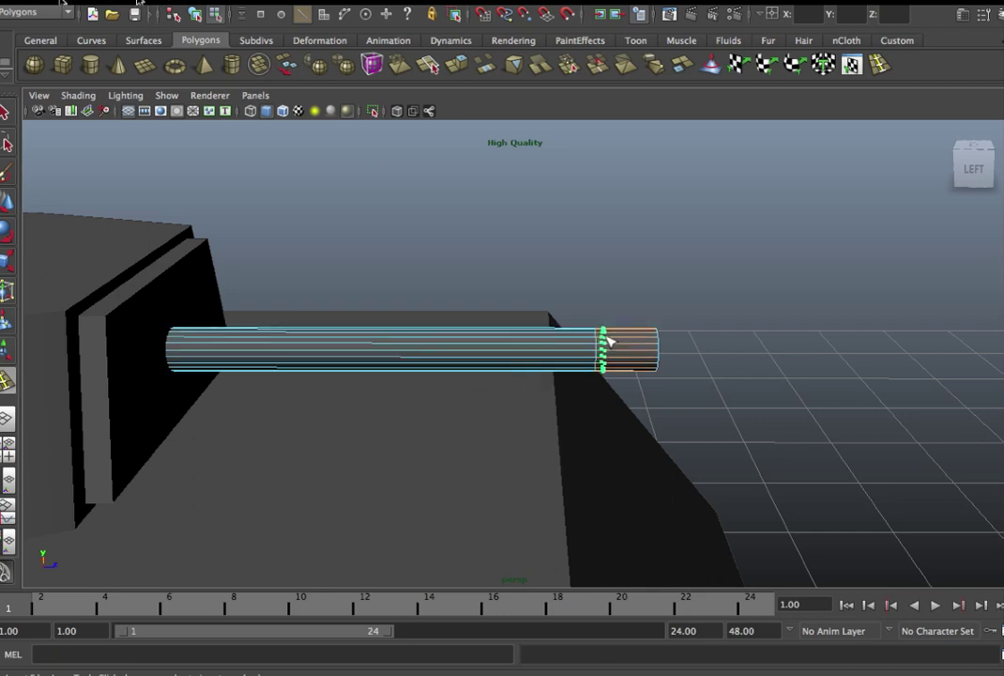
right_drag(638, 347, 665, 302)
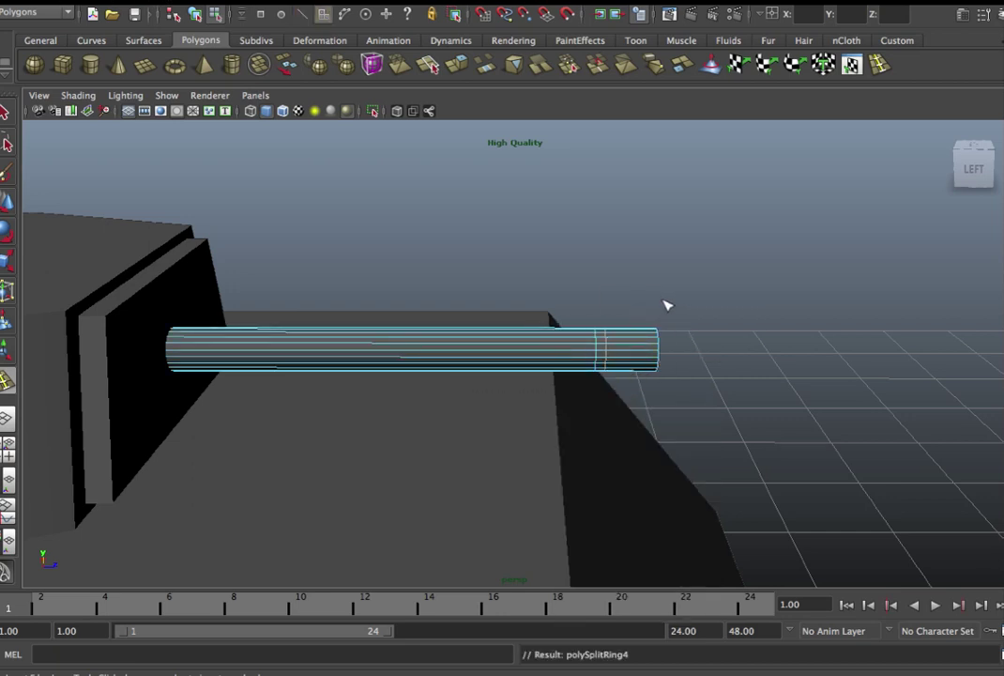
key(w)
mouse_move(632, 311)
mouse_down()
mouse_move(641, 390)
mouse_move(643, 353)
mouse_up()
key(r)
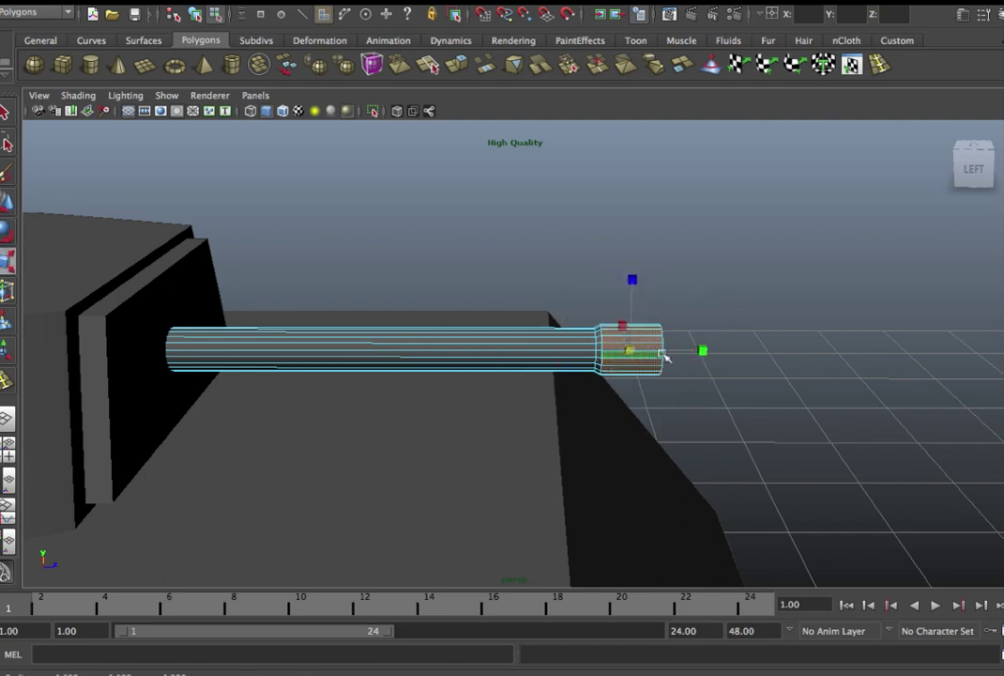
- Zoom and orbit around the barrel to bring its muzzle end cap into view
scroll(666, 356, up, 2)
scroll(610, 350, up, 5)
scroll(566, 372, down, 5)
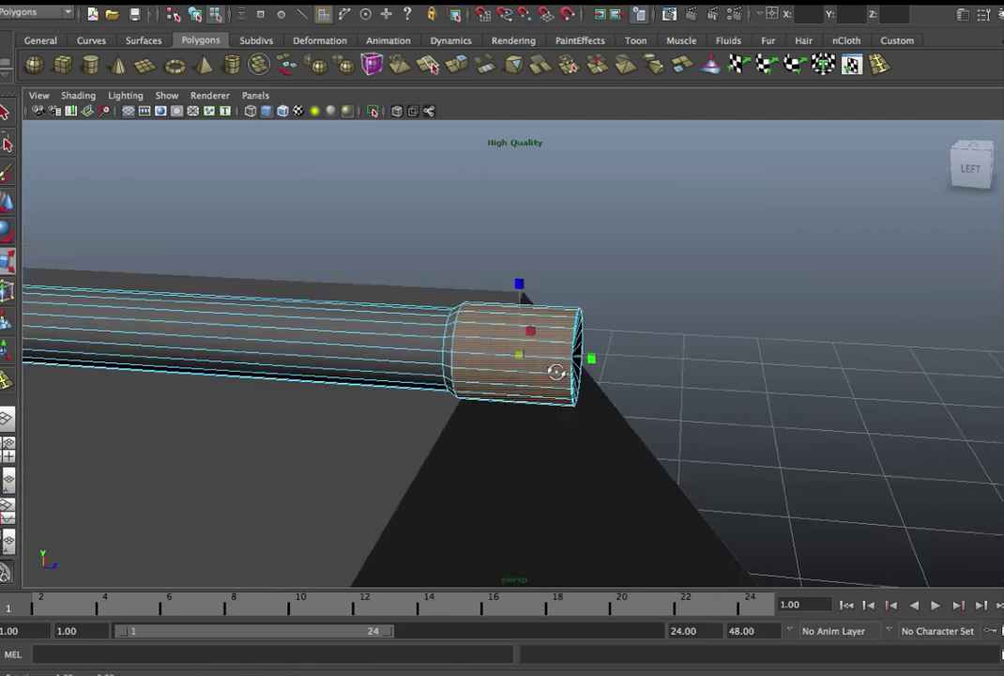
alt+drag(566, 372, 582, 362)
scroll(604, 357, up, 2)
scroll(653, 331, up, 3)
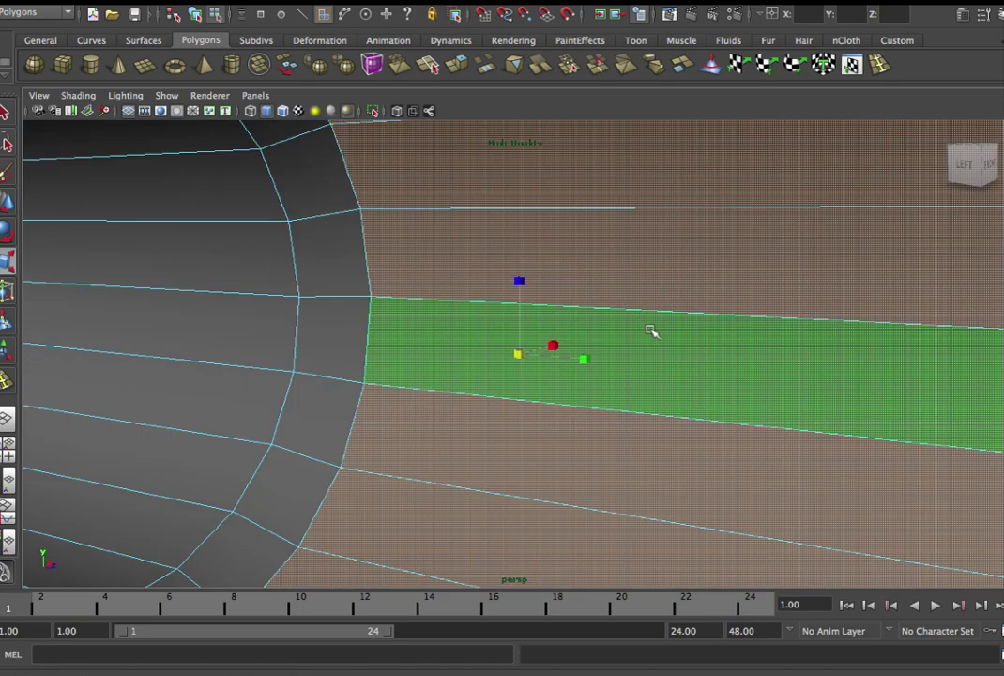
scroll(647, 327, down, 5)
alt+middle_drag(648, 328, 587, 329)
scroll(588, 330, up, 1)
scroll(587, 330, up, 3)
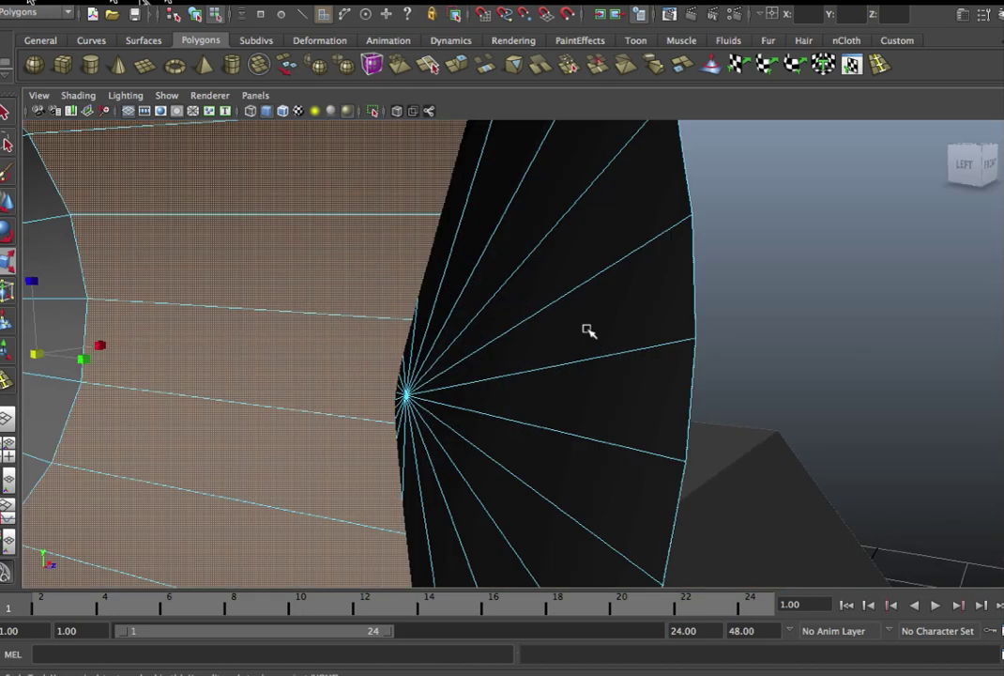
scroll(588, 331, down, 3)
mouse_move(588, 330)
alt+mouse_down()
mouse_move(482, 331)
mouse_move(498, 325)
alt+mouse_up()
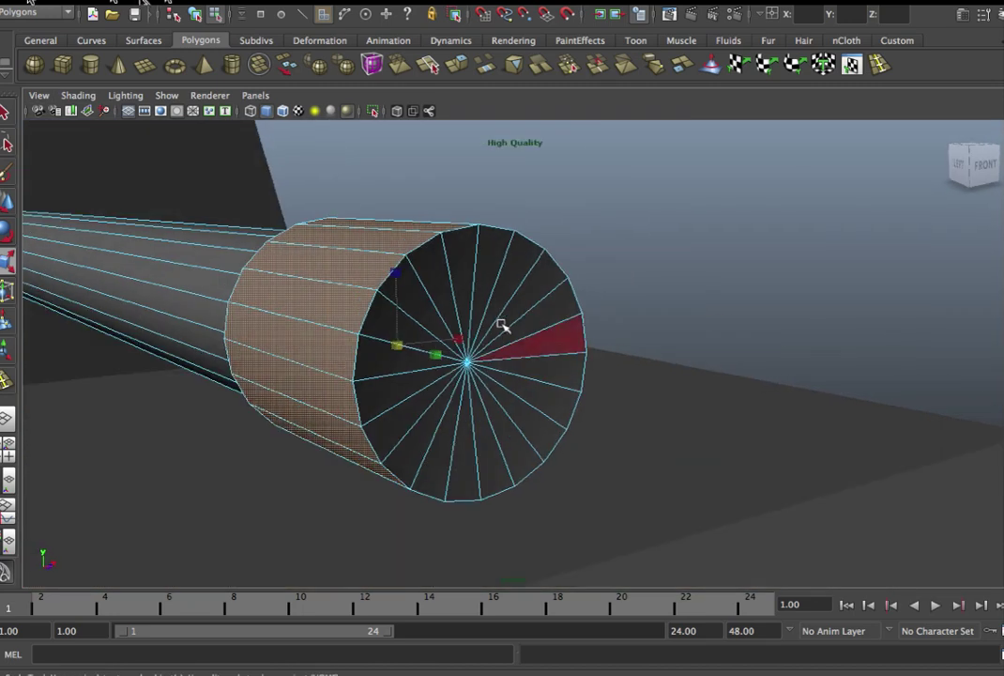
right_drag(464, 357, 470, 366)
scroll(551, 405, down, 5)
- Select the barrel's end-cap faces and frame the view on them
mouse_move(645, 473)
mouse_down()
mouse_move(333, 299)
mouse_move(365, 272)
mouse_up()
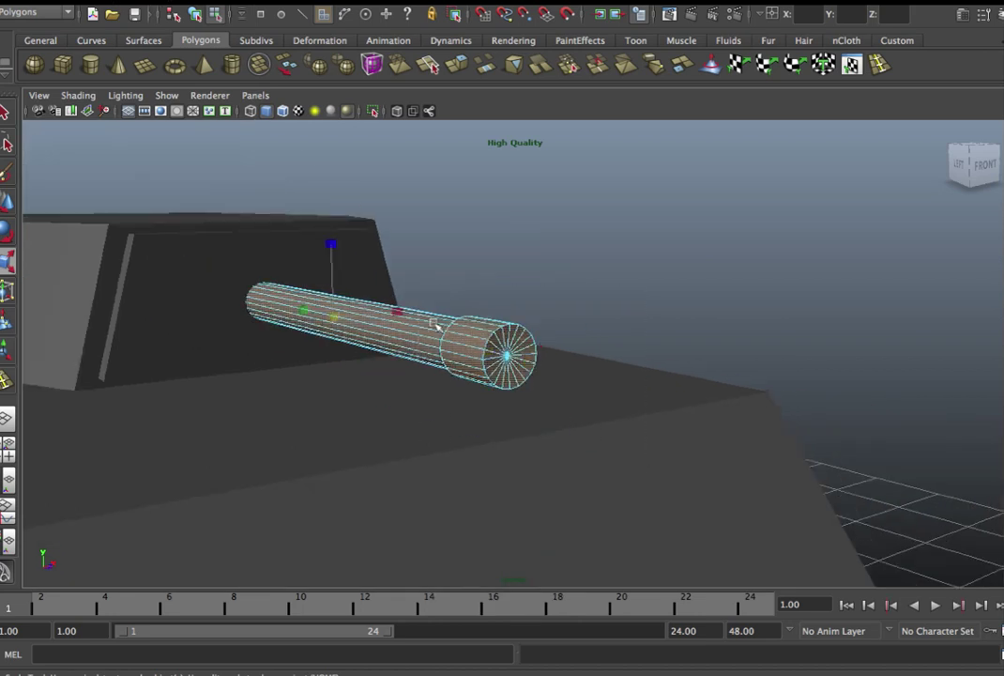
alt+drag(402, 326, 504, 389)
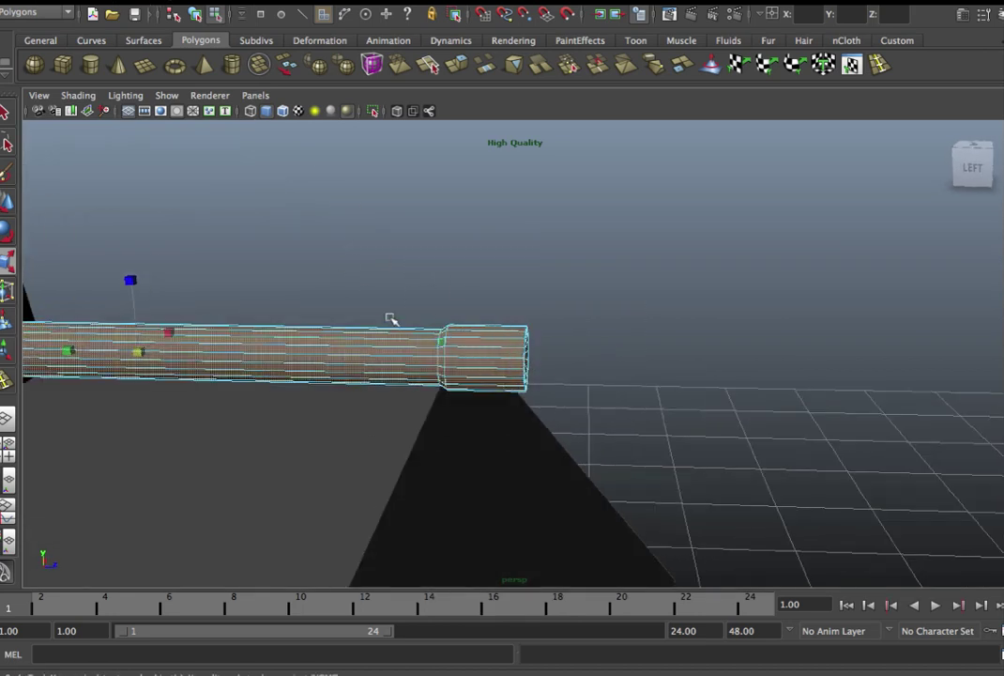
drag(440, 399, 490, 438)
key(f)
mouse_move(576, 401)
alt+mouse_down()
mouse_move(544, 403)
mouse_move(567, 350)
alt+mouse_up()
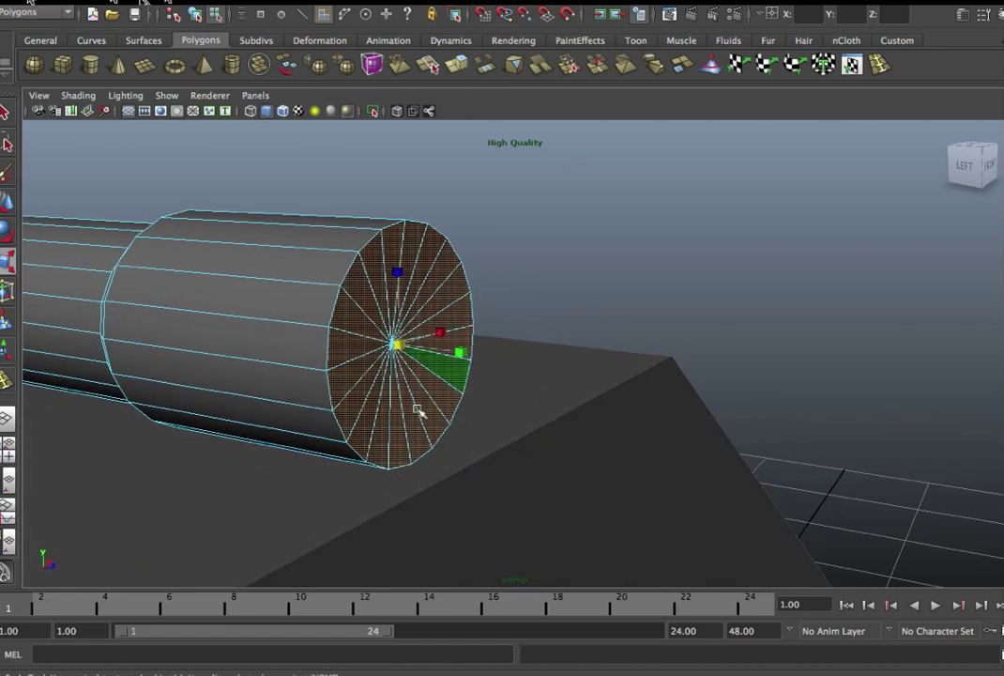
- Extrude the barrel's end-cap faces and scale them inward to leave a thin rim
key(ctrl+e)
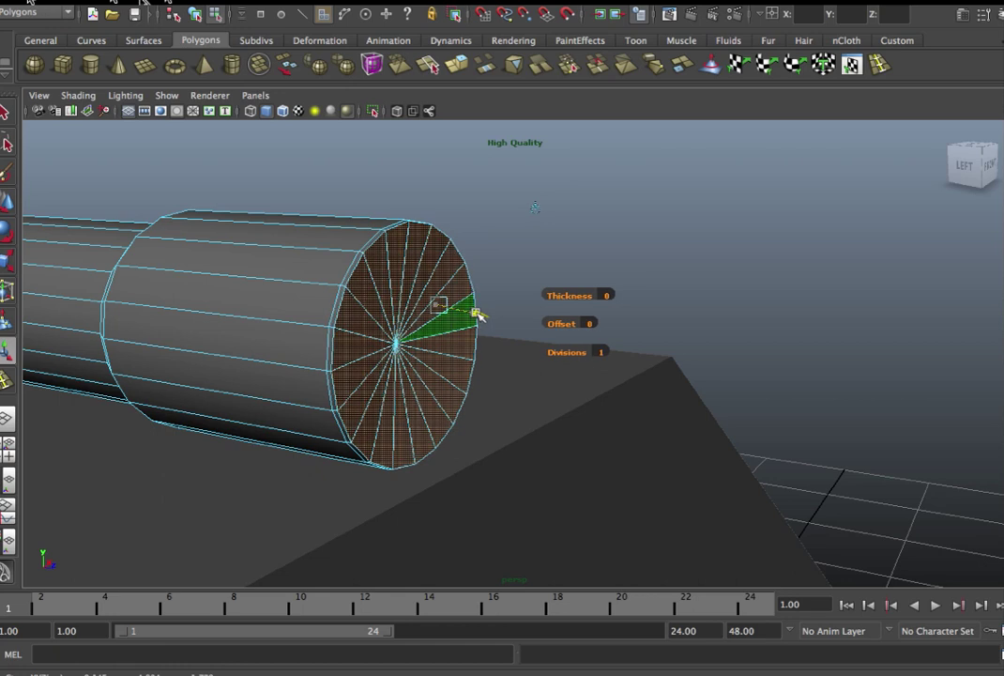
key(e)
key(r)
drag(402, 346, 383, 344)
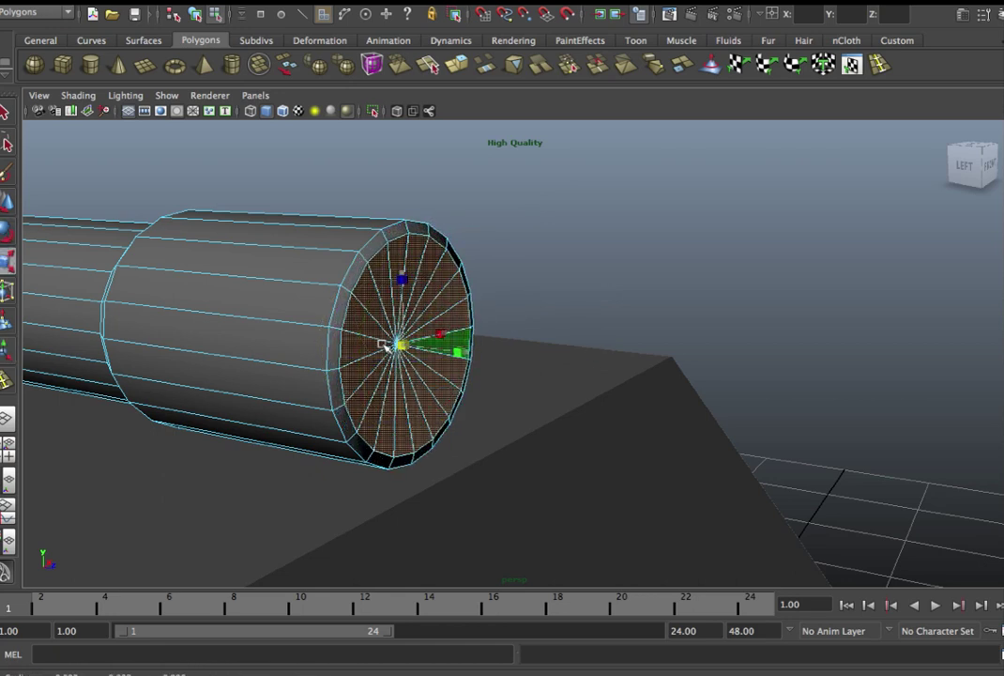
- Extrude the inset face again and push it deep into the barrel to form the bore
click(457, 63)
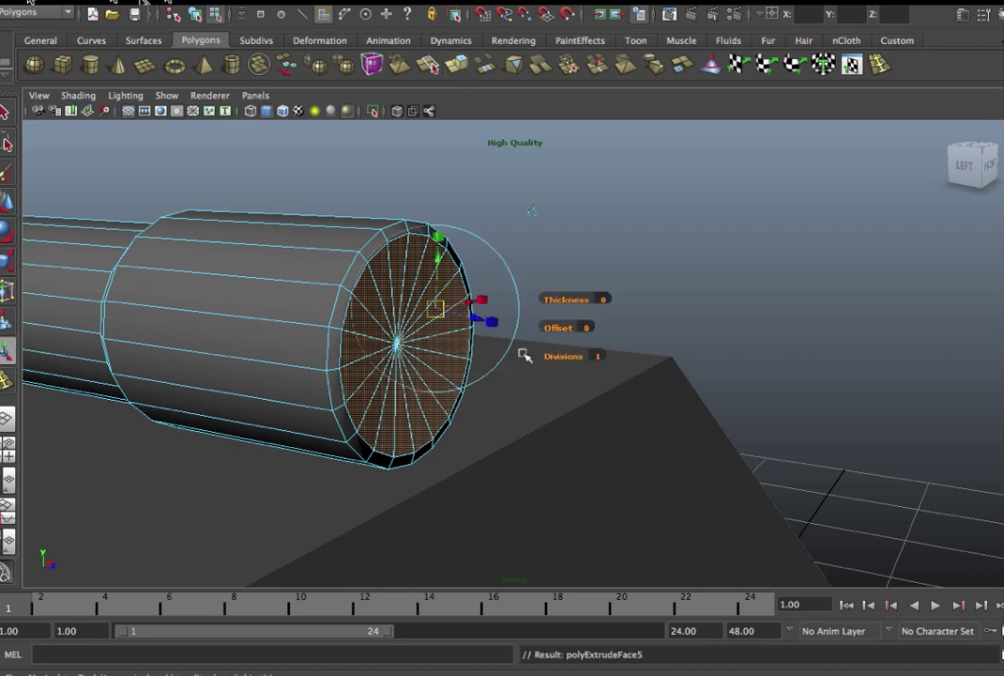
mouse_move(454, 351)
mouse_down()
mouse_move(358, 346)
mouse_move(69, 390)
mouse_up()
scroll(286, 377, down, 3)
mouse_move(278, 381)
alt+mouse_down()
mouse_move(415, 386)
mouse_move(351, 380)
alt+mouse_up()
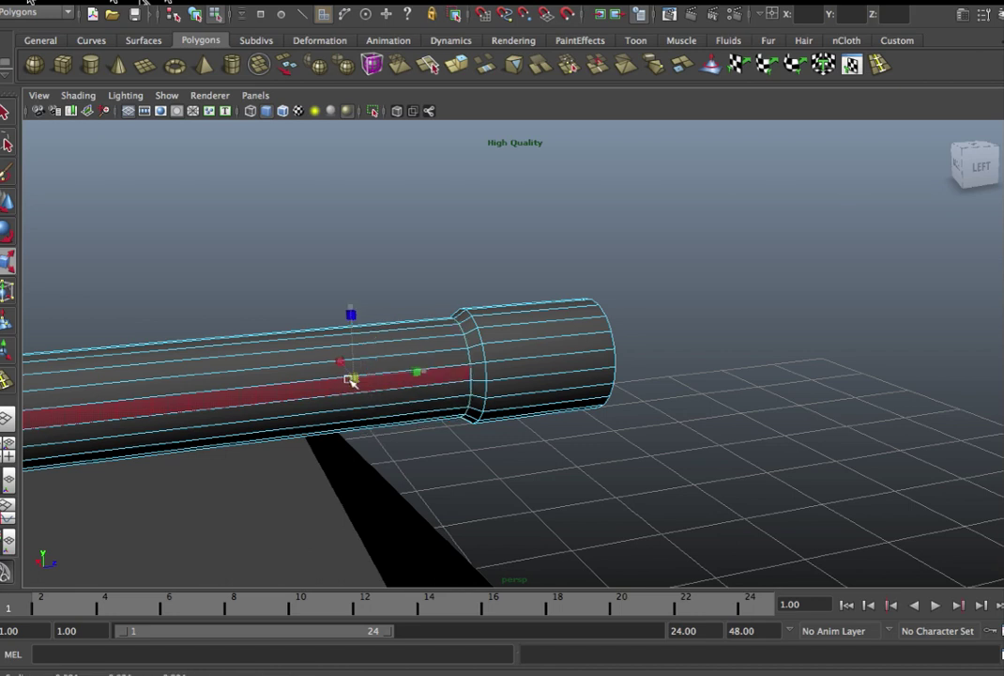
key(w)
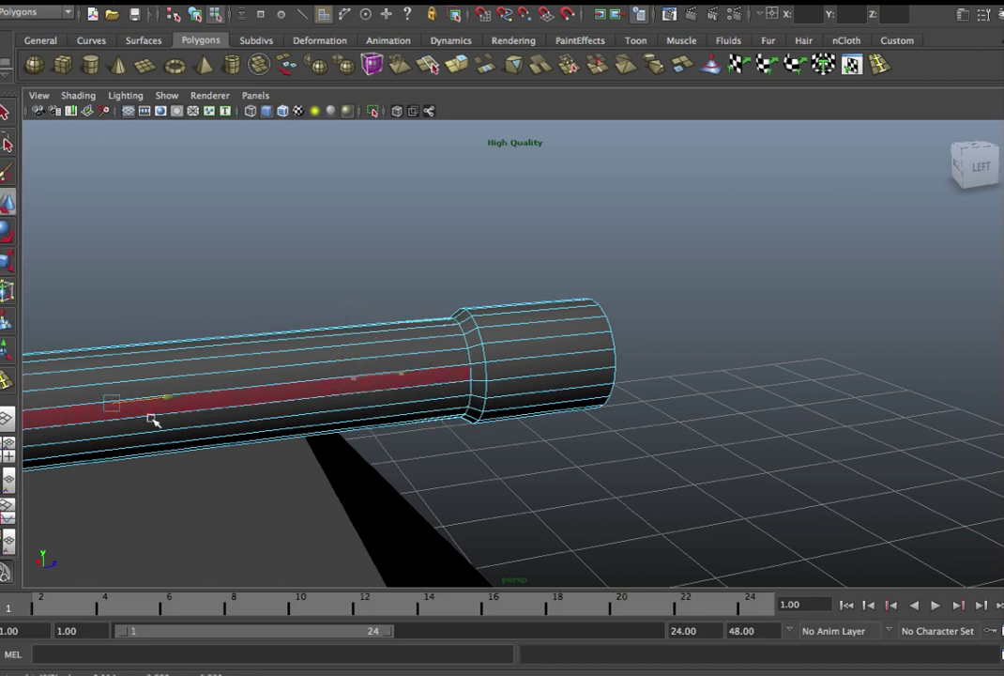
key(Delete)
mouse_move(638, 373)
alt+mouse_down()
mouse_move(464, 352)
mouse_move(410, 365)
mouse_move(459, 385)
mouse_move(567, 381)
mouse_move(525, 381)
mouse_move(533, 384)
alt+mouse_up()
right_drag(466, 218, 446, 169)
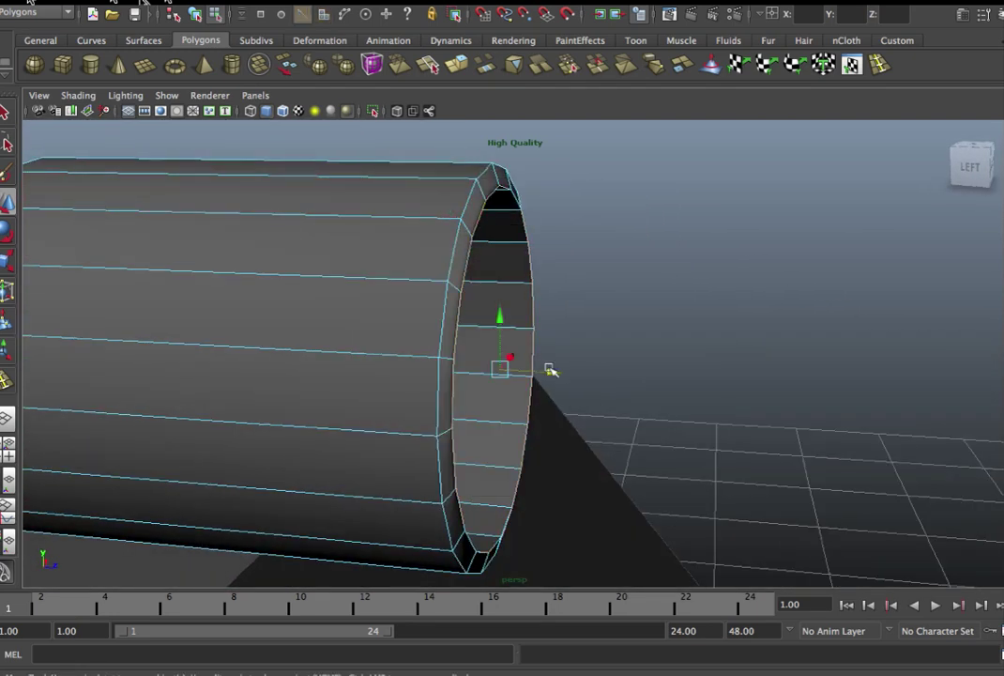
- Frame the whole gun barrel in a side view beside the tank
alt+right_drag(556, 367, 383, 430)
mouse_move(383, 431)
alt+mouse_down()
mouse_move(449, 421)
mouse_move(481, 448)
mouse_move(390, 415)
alt+mouse_up()
alt+middle_drag(390, 415, 599, 415)
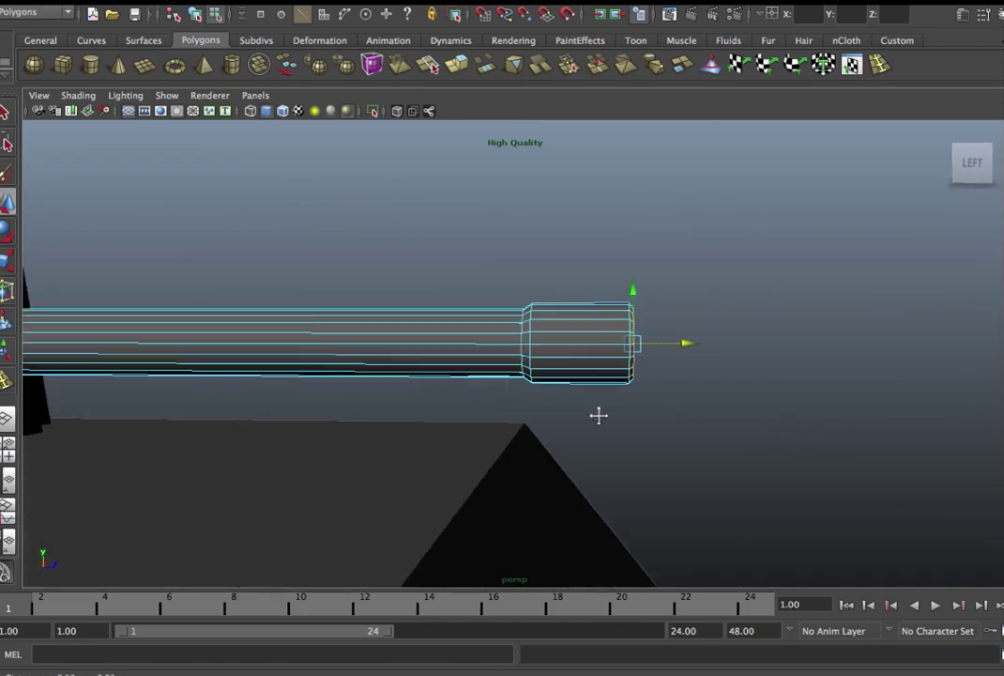
alt+drag(599, 415, 554, 410)
alt+middle_drag(501, 413, 583, 418)
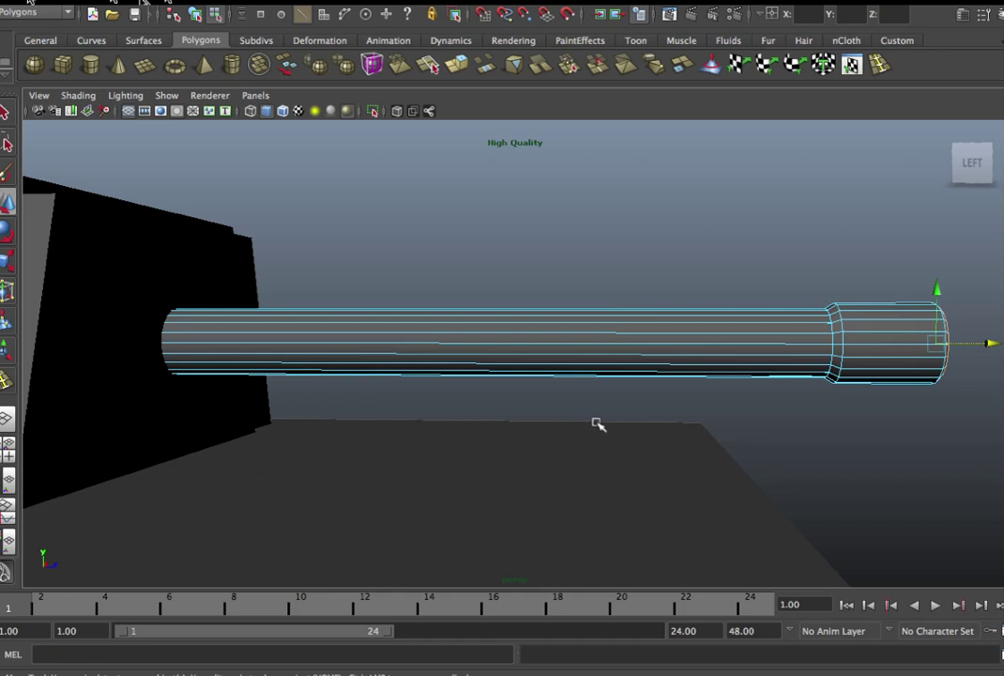
alt+drag(596, 422, 506, 453)
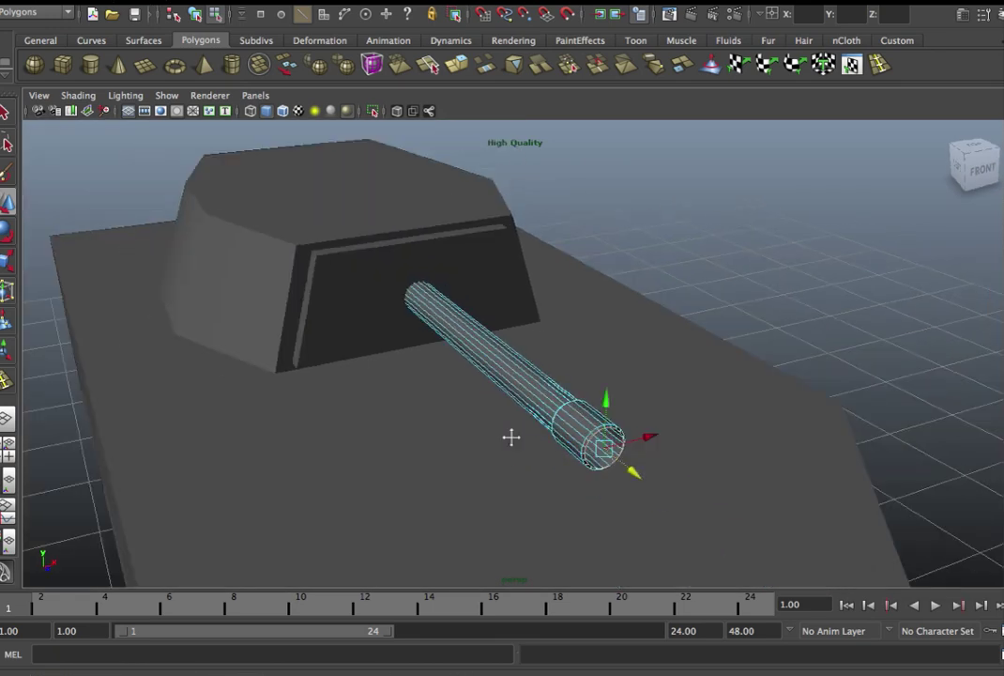
- Zoom in and insert an edge loop around the barrel near its turret end
scroll(479, 452, up, 2)
scroll(444, 442, up, 2)
scroll(452, 447, up, 2)
scroll(444, 439, up, 3)
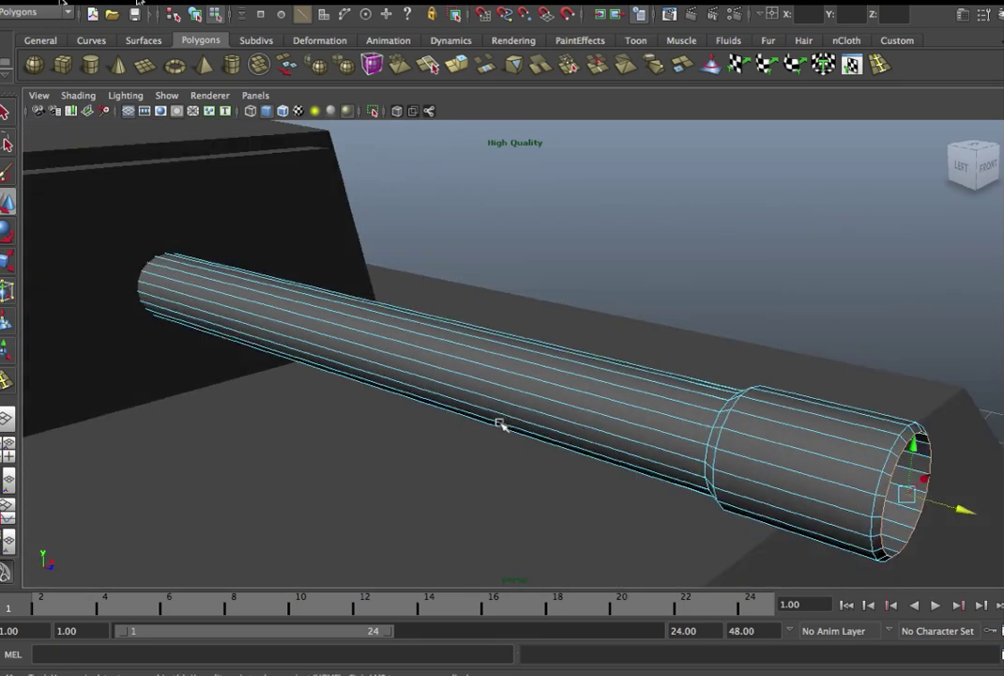
scroll(496, 426, up, 2)
mouse_move(491, 422)
alt+mouse_down()
mouse_move(511, 413)
mouse_move(543, 423)
mouse_move(503, 420)
alt+mouse_up()
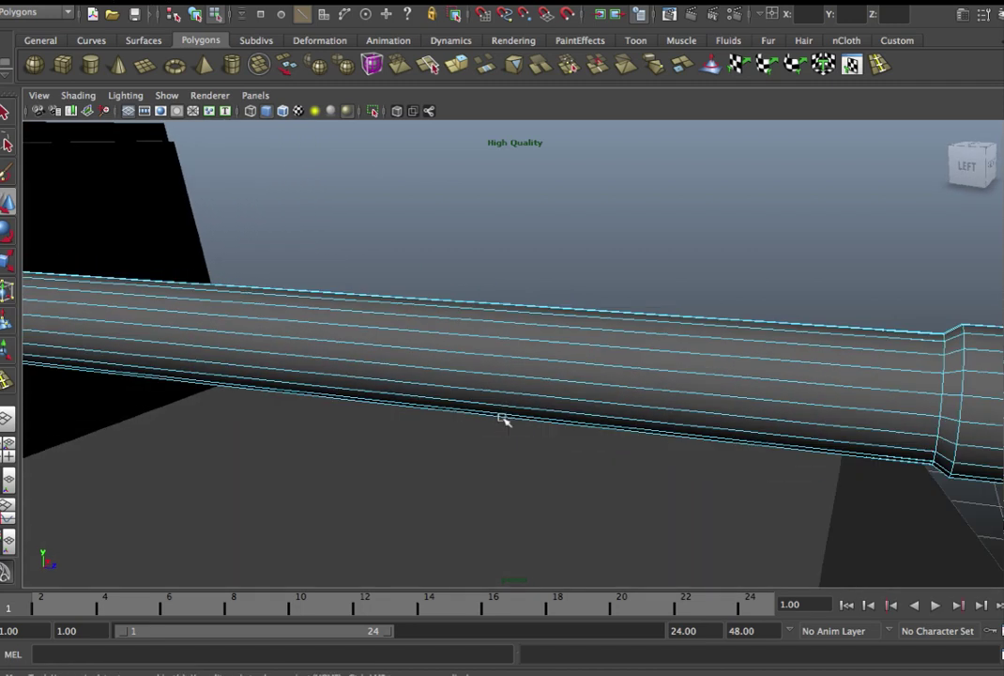
alt+middle_drag(459, 379, 526, 413)
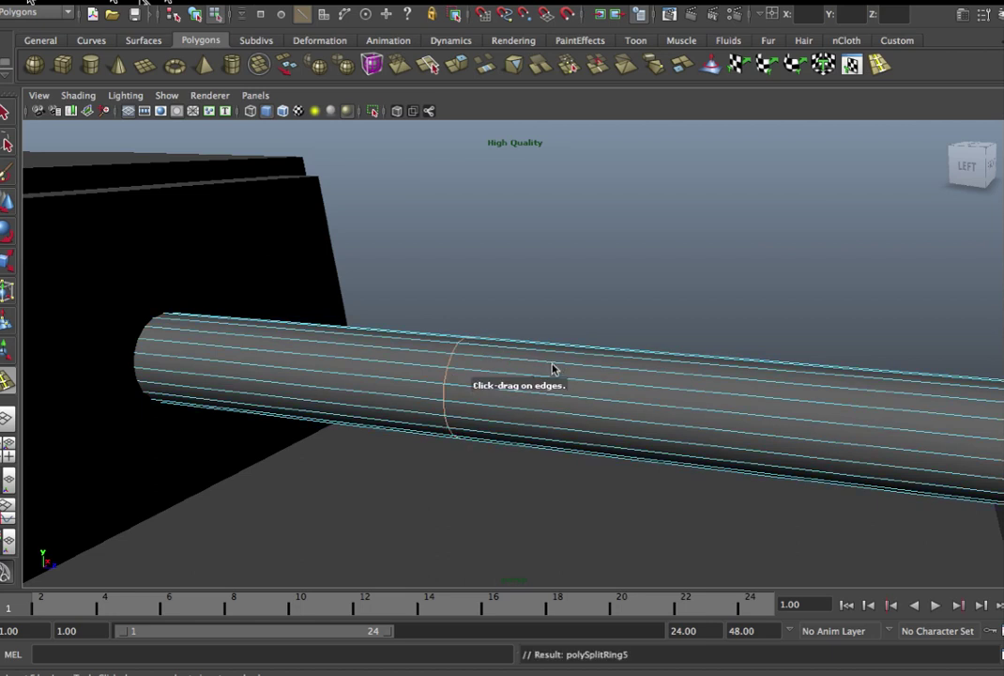
key(w)
key(f)
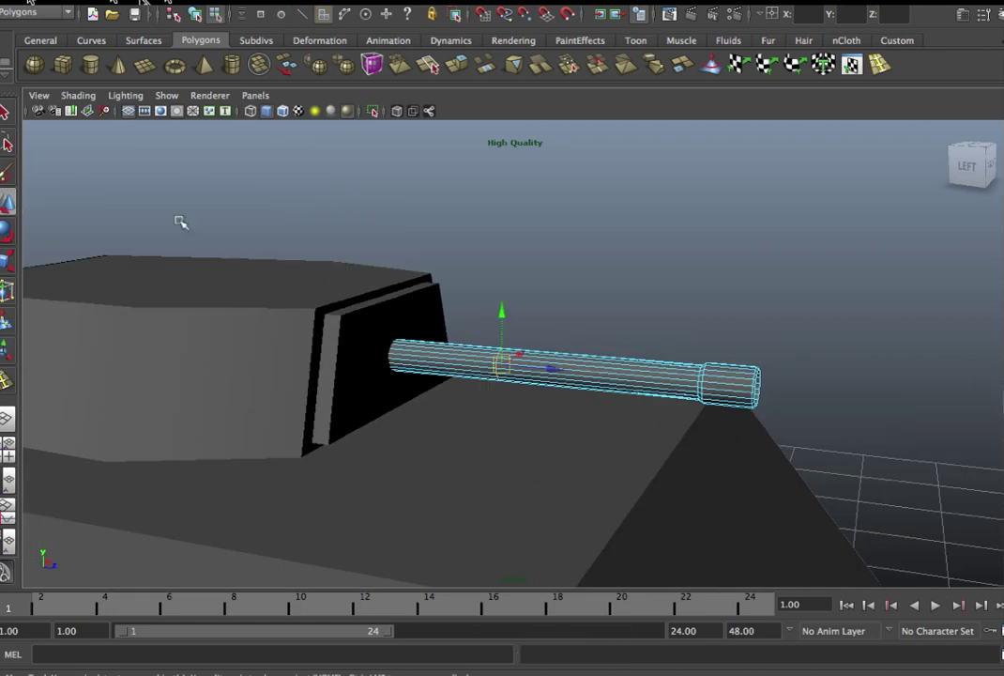
- Delete the faces at the barrel's rear end, leaving it open
drag(448, 526, 440, 524)
key(Delete)
mouse_move(433, 424)
alt+mouse_down()
mouse_move(536, 421)
mouse_move(536, 437)
alt+mouse_up()
alt+right_drag(536, 438, 538, 376)
- Move the barrel's open-end edge loop back into the turret, then return to Object Mode
right_click(536, 376)
click(538, 346)
double_click(477, 376)
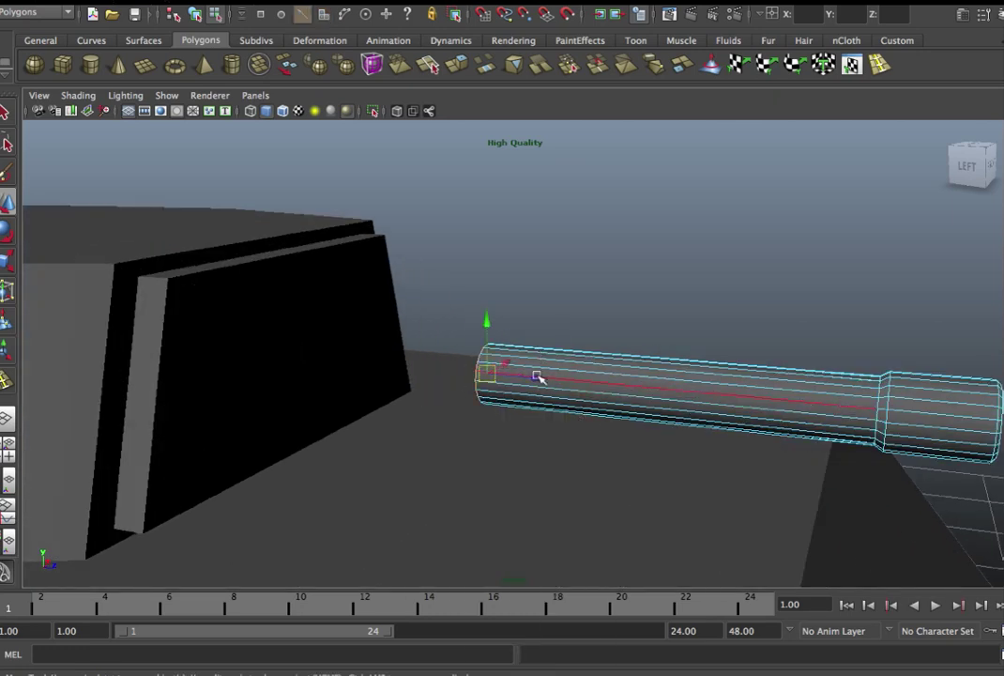
drag(538, 377, 324, 380)
scroll(552, 413, down, 3)
scroll(573, 415, down, 3)
alt+drag(572, 415, 565, 381)
right_drag(563, 367, 606, 362)
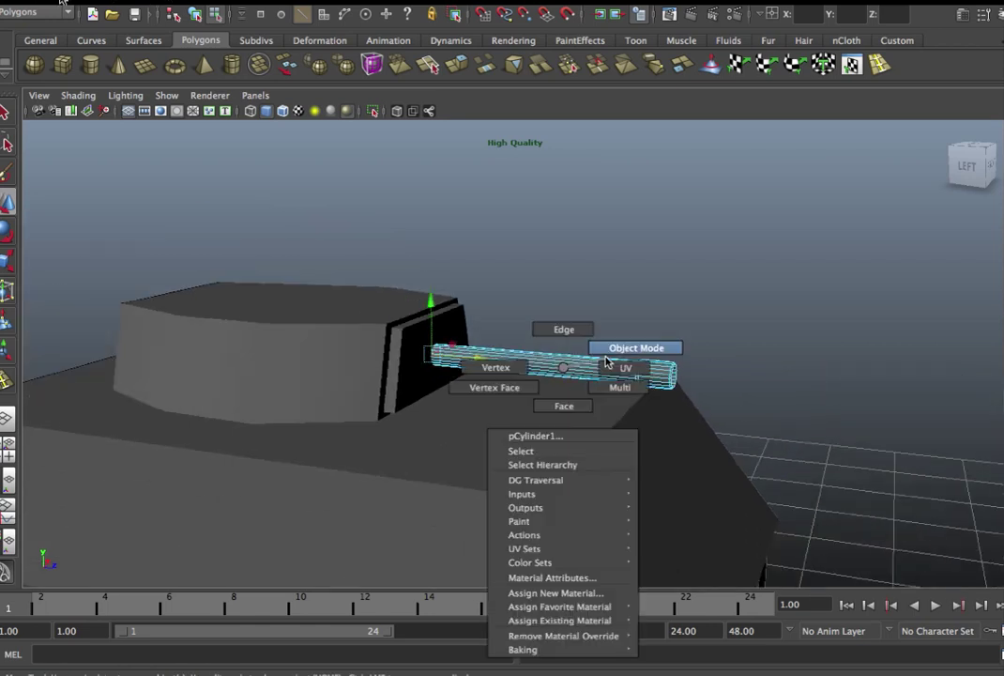
mouse_move(695, 345)
alt+mouse_down()
mouse_move(578, 405)
mouse_move(416, 390)
mouse_move(663, 397)
mouse_move(666, 412)
mouse_move(578, 421)
mouse_move(397, 405)
mouse_move(386, 438)
mouse_move(588, 383)
mouse_move(612, 428)
mouse_move(683, 440)
mouse_move(646, 381)
mouse_move(462, 359)
alt+mouse_up()
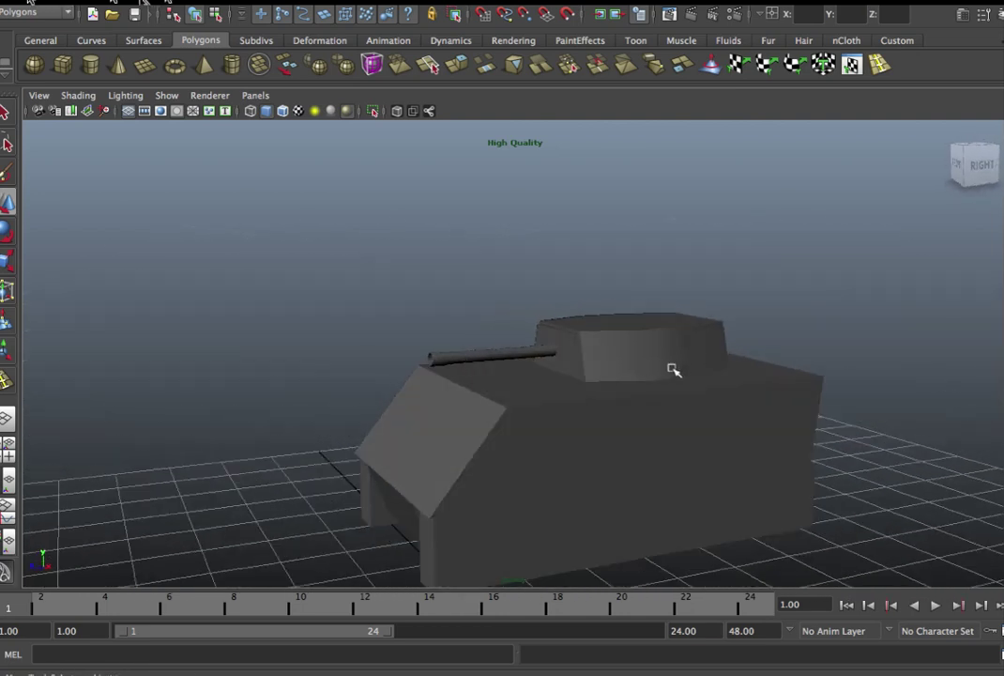